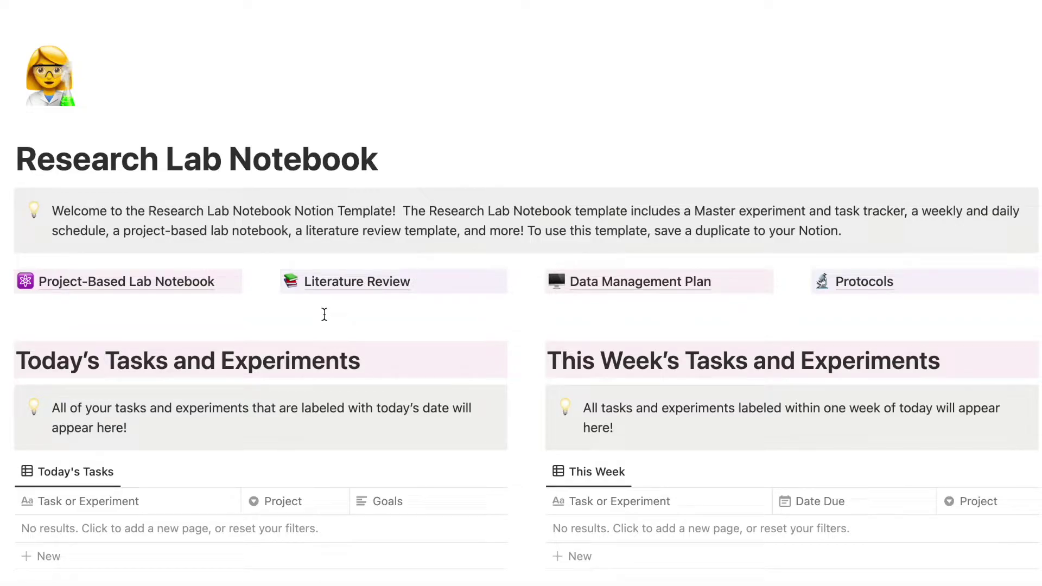
Step: Open the Literature Review page and add an entry named "Title" to the Literature Review Template table
left_click(342, 289)
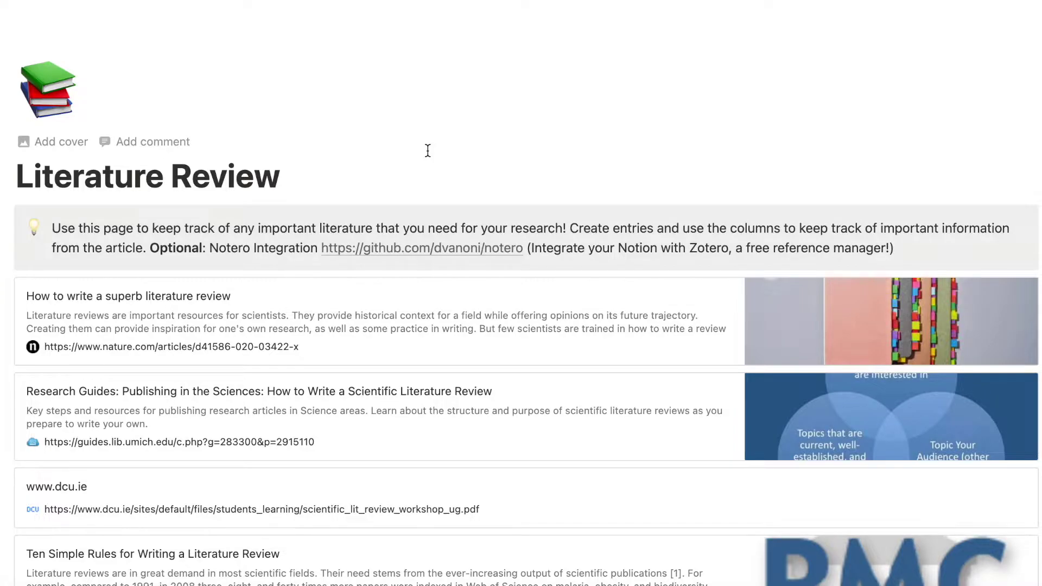
scroll(428, 150, "down", 3)
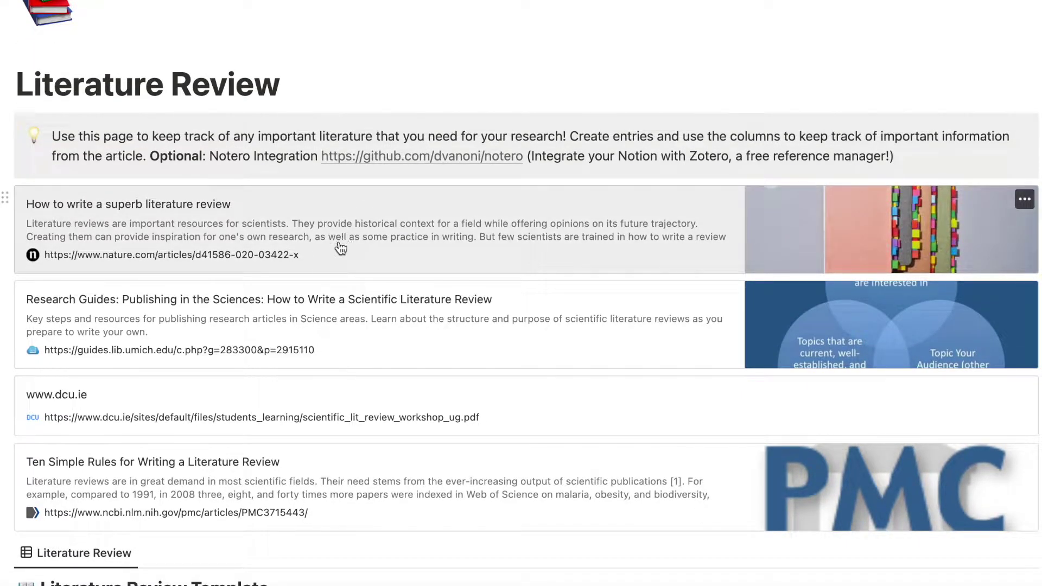
scroll(241, 429, "down", 3)
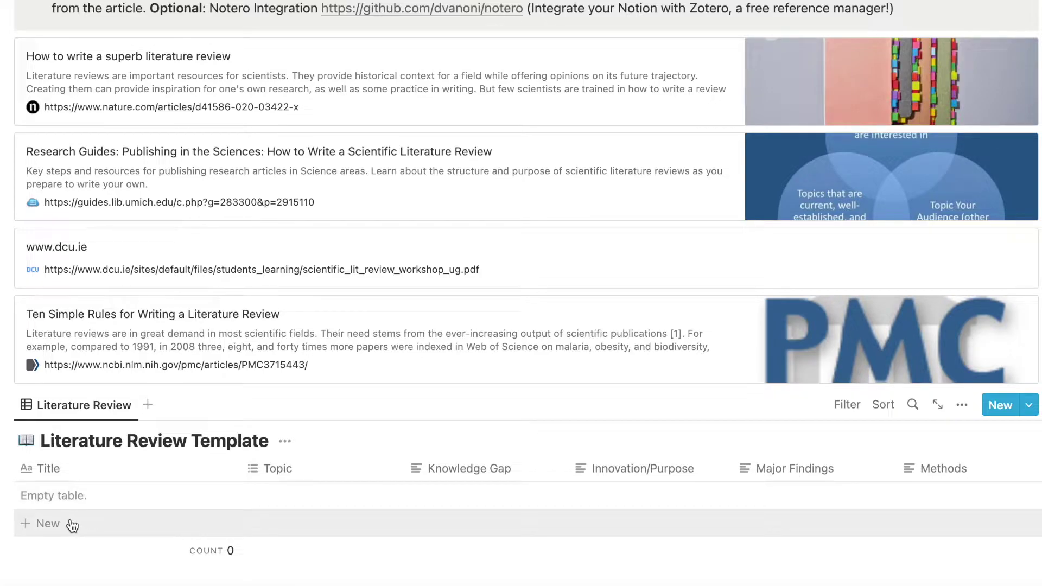
left_click(70, 519)
type("Title")
left_click(326, 496)
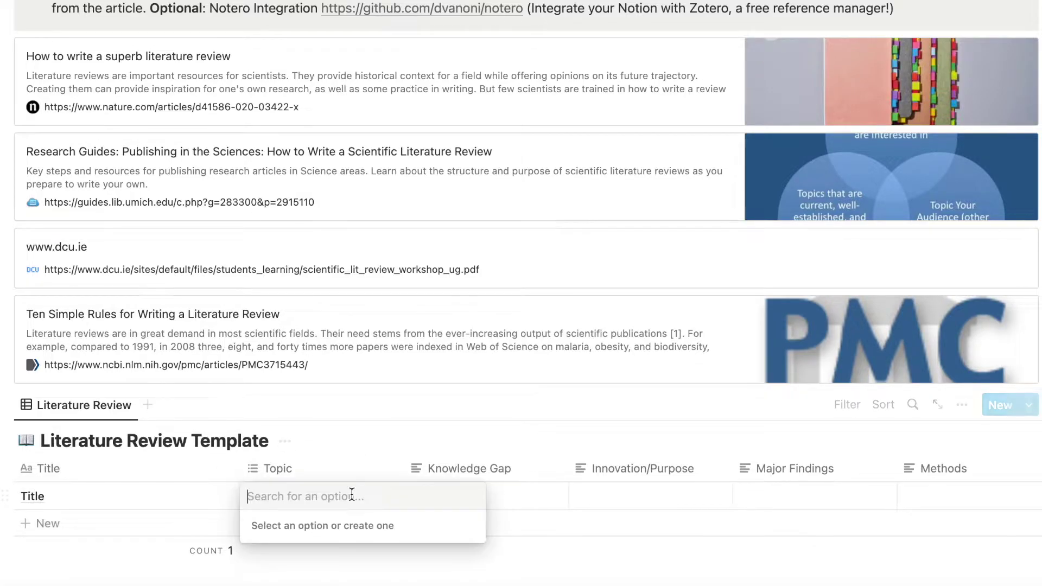
key("Escape")
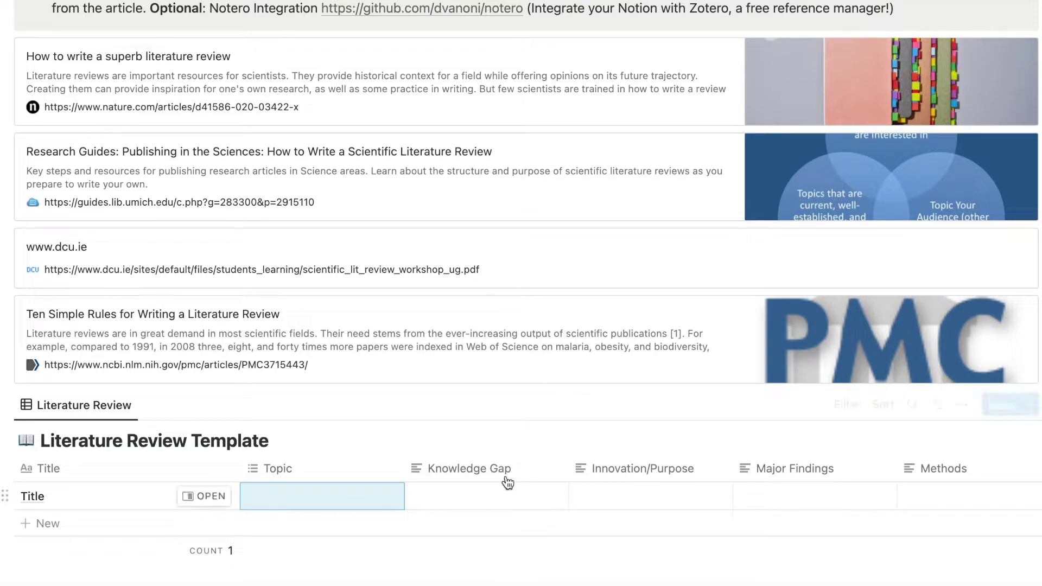
Step: Examine the Literature Review Template table's columns, from Topic and Knowledge Gap through DOI or Citation and File
scroll(596, 469, "right", 5)
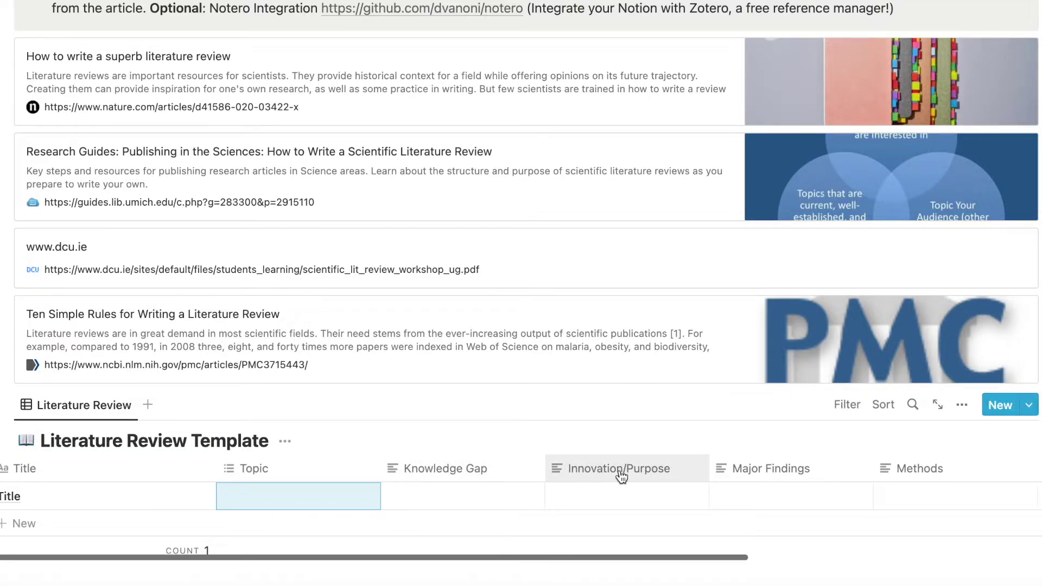
scroll(621, 476, "right", 7)
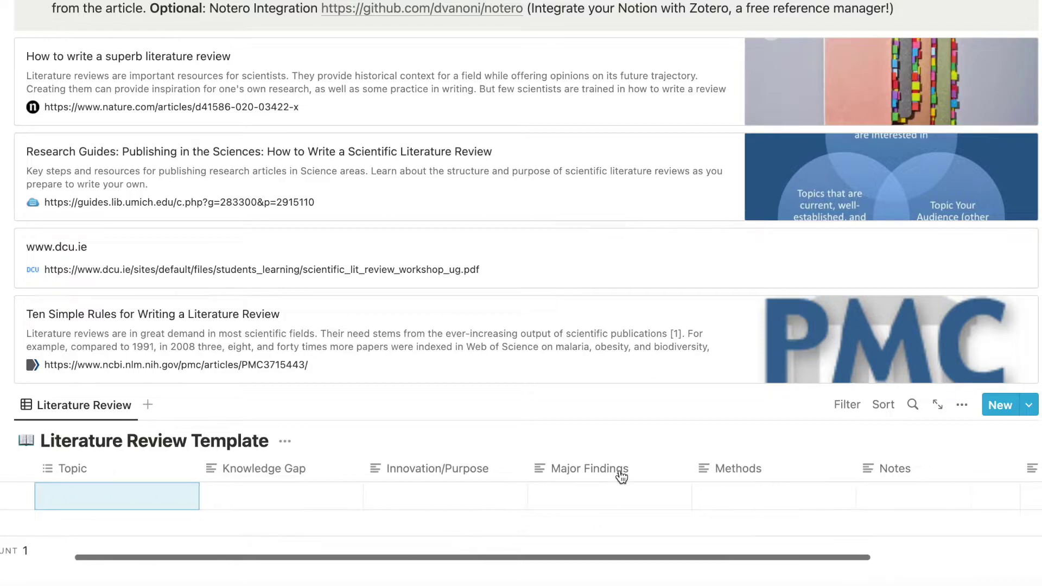
scroll(621, 476, "right", 5)
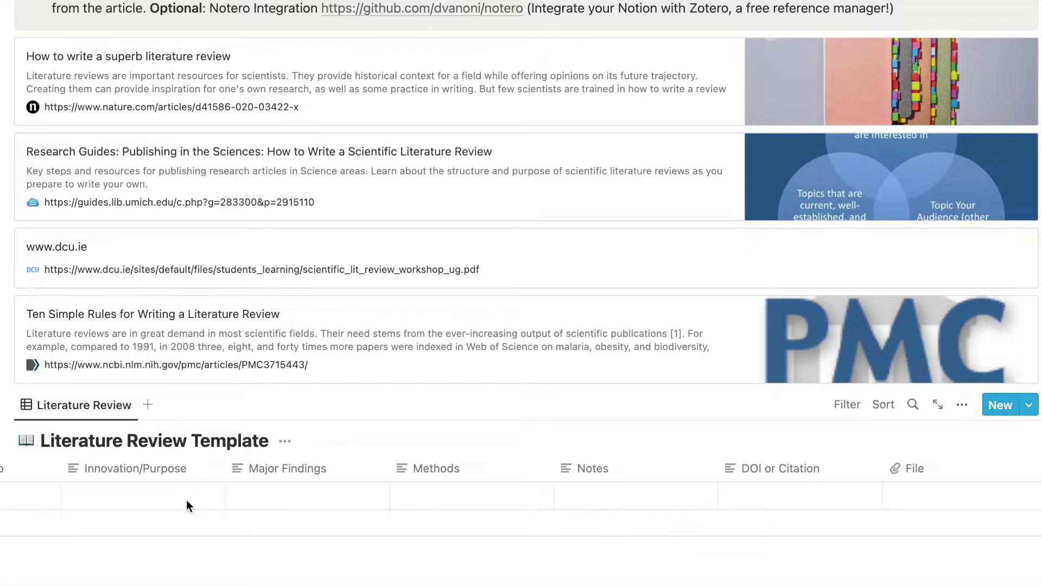
left_click(313, 471)
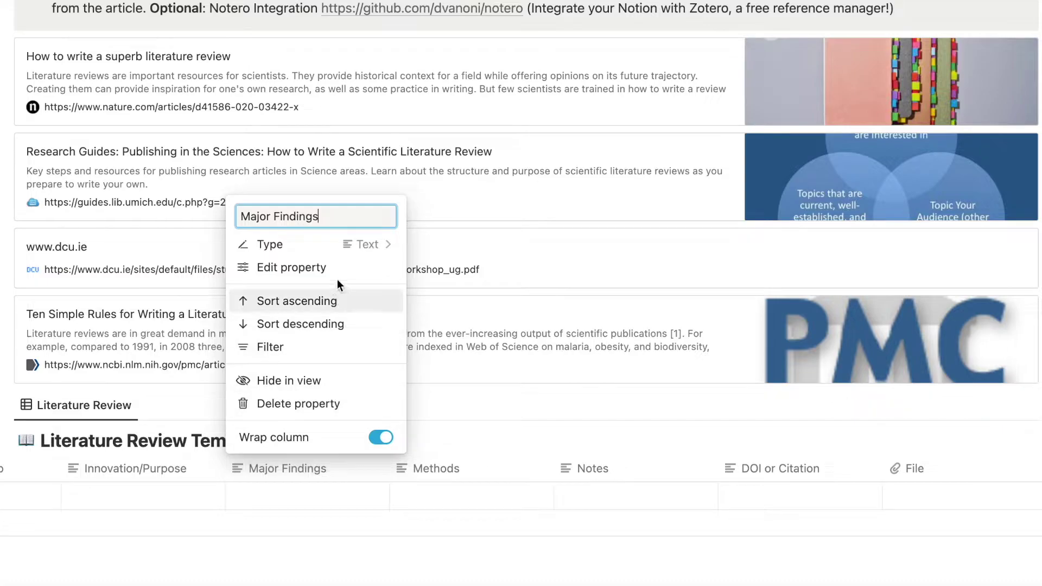
left_click(332, 499)
scroll(451, 498, "right", 2)
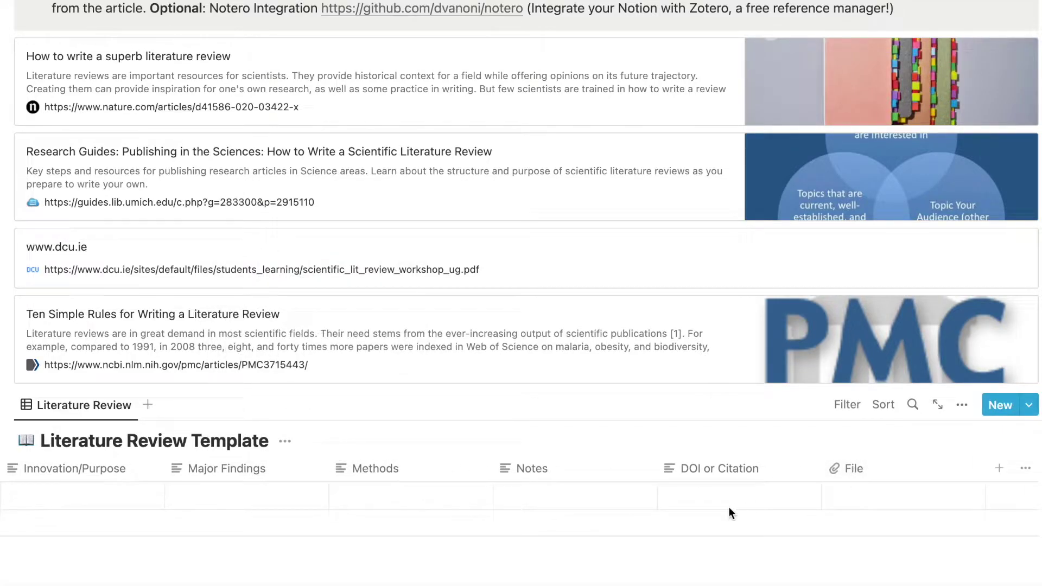
scroll(636, 502, "left", 4)
scroll(636, 502, "left", 3)
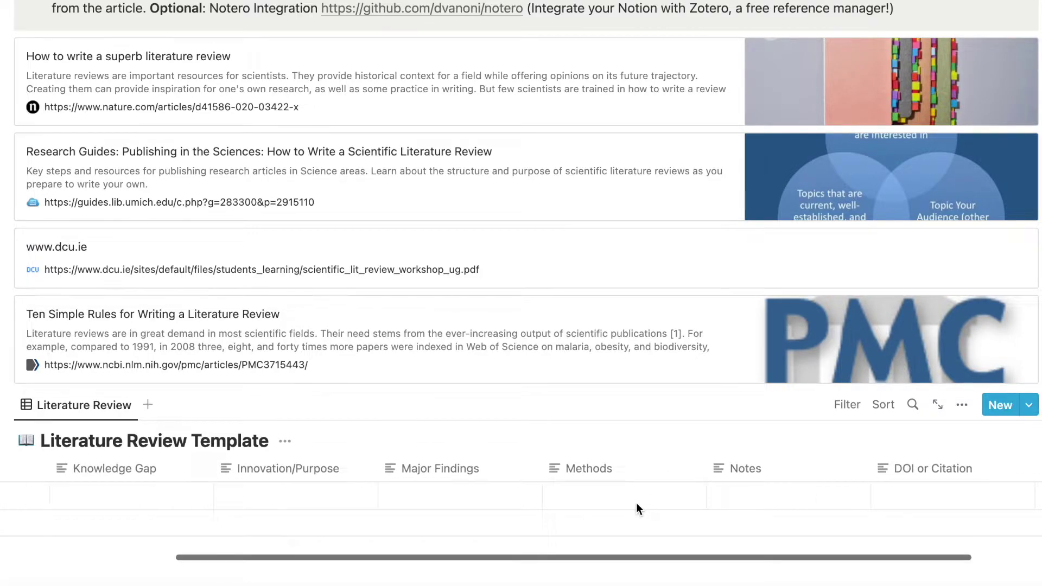
Step: View the Data Management Plan page from the Research Lab Notebook main page, and return to the main page
scroll(636, 503, "up", 3)
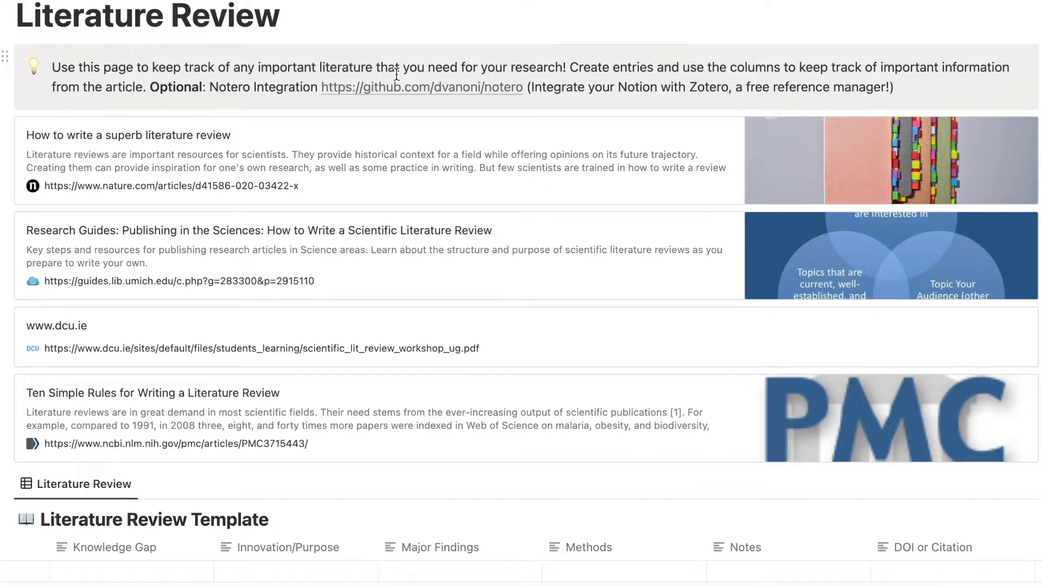
scroll(396, 74, "up", 5)
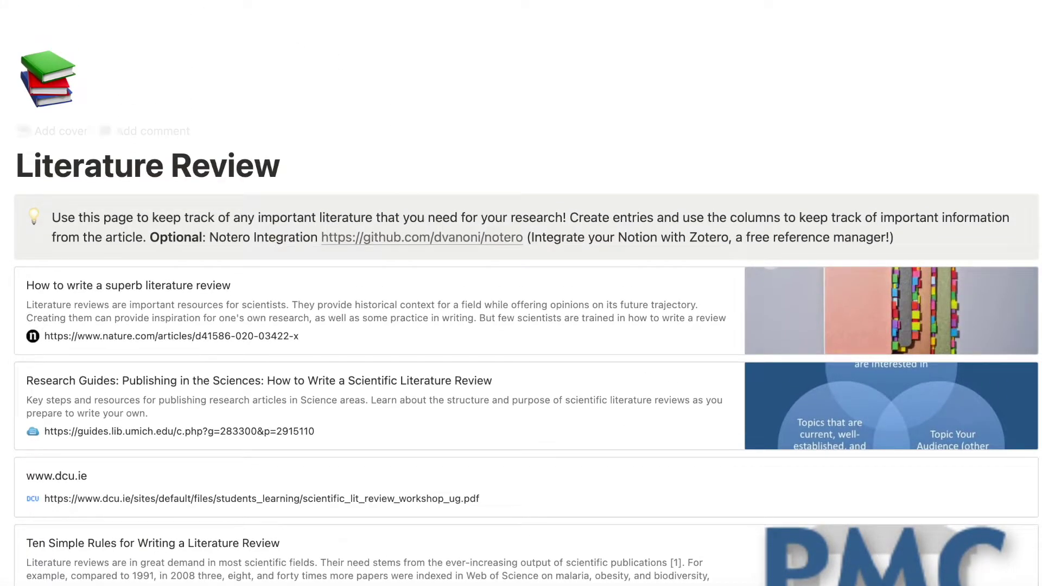
key("super+bracketleft")
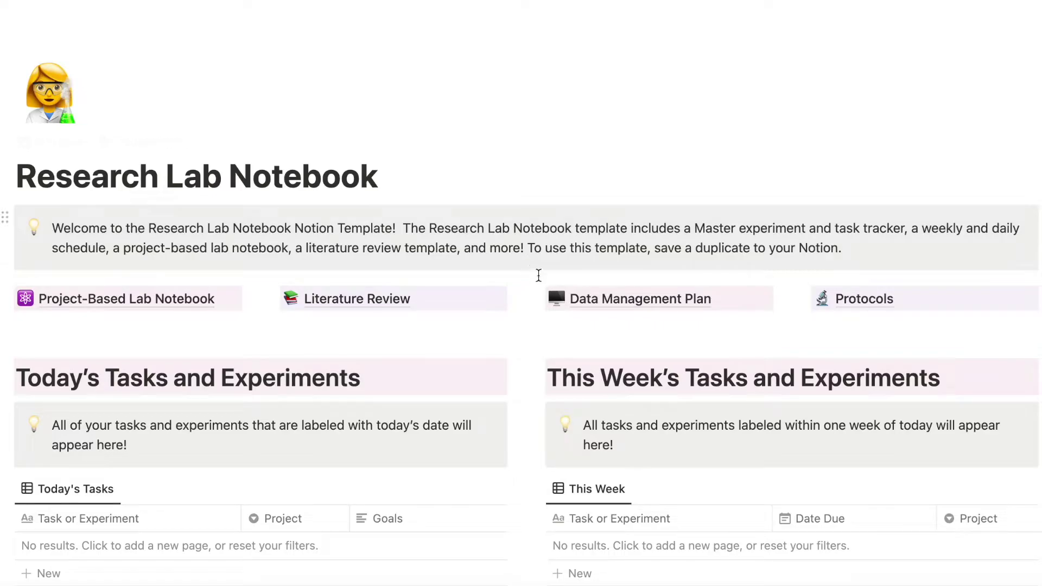
left_click(586, 302)
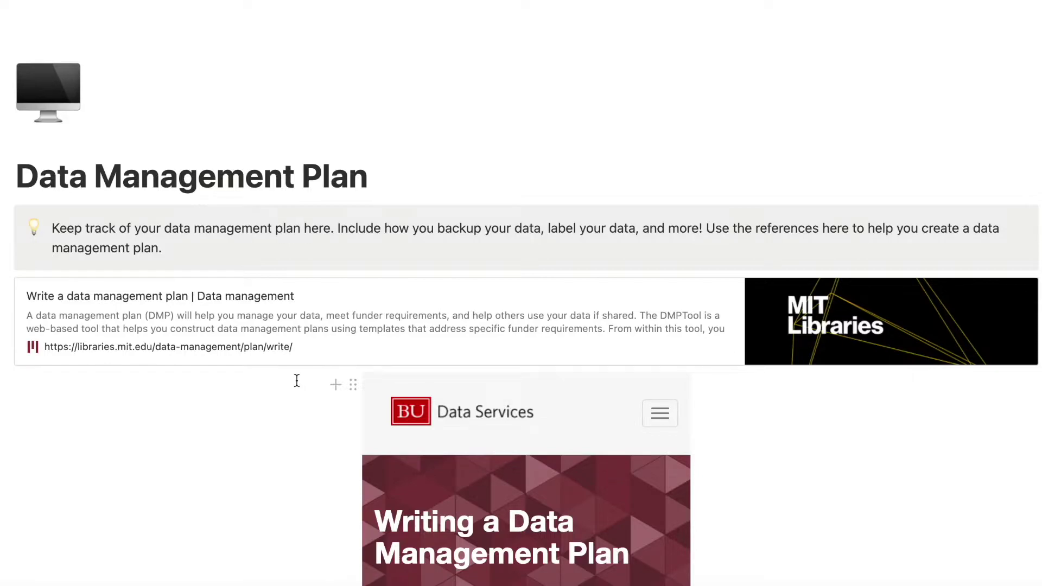
mouse_move(445, 387)
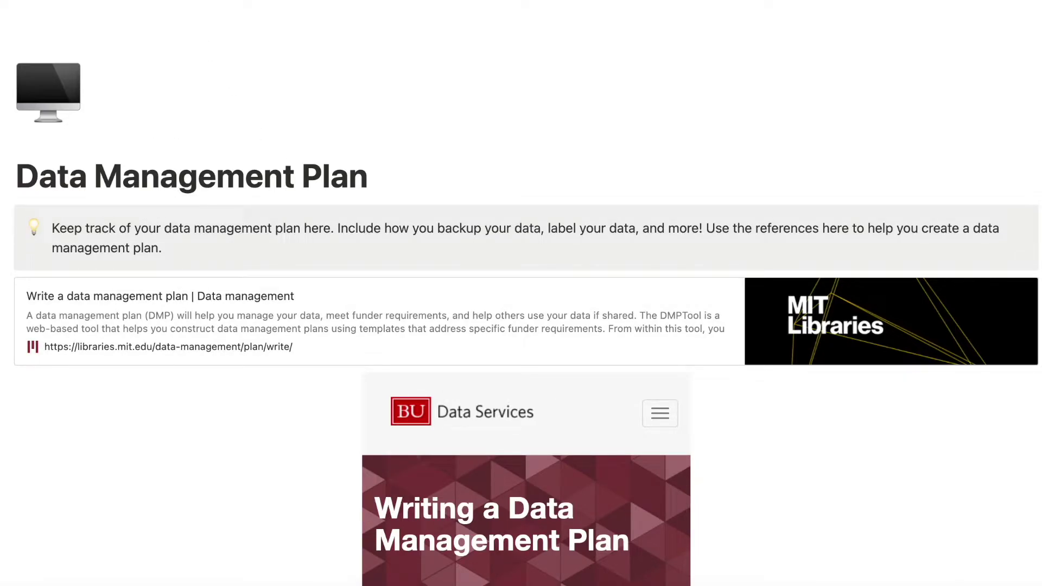
key("super+bracketleft")
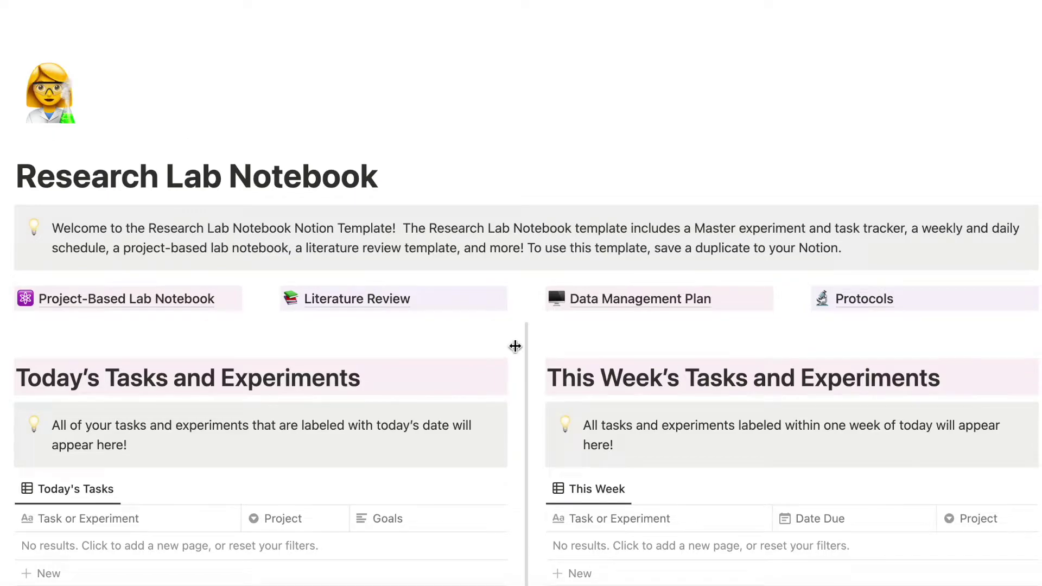
Step: Review the daily and weekly task tables and the All Projects Tasks and Experiments master table
scroll(515, 346, "down", 2)
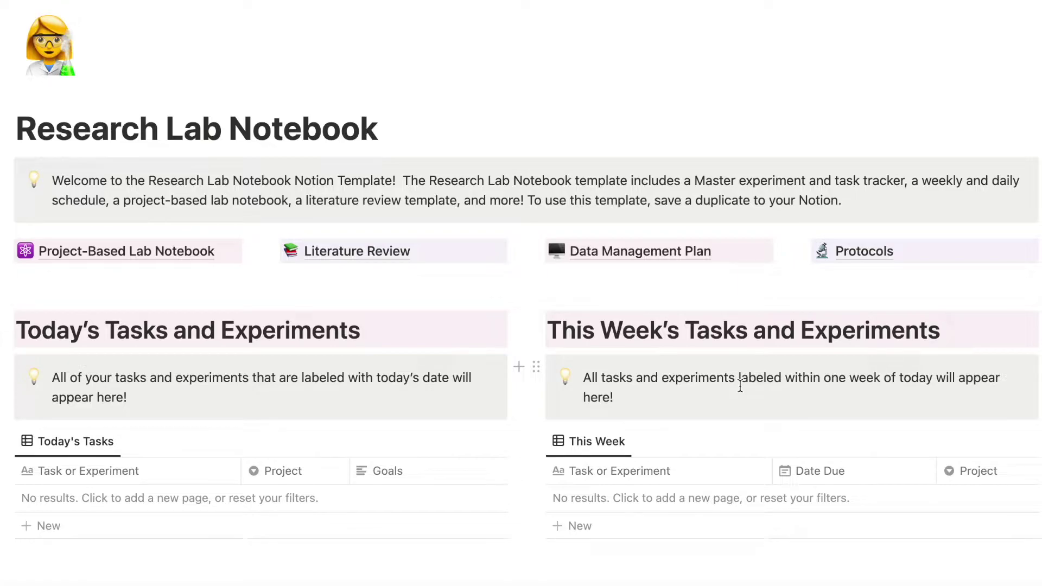
scroll(740, 385, "down", 7)
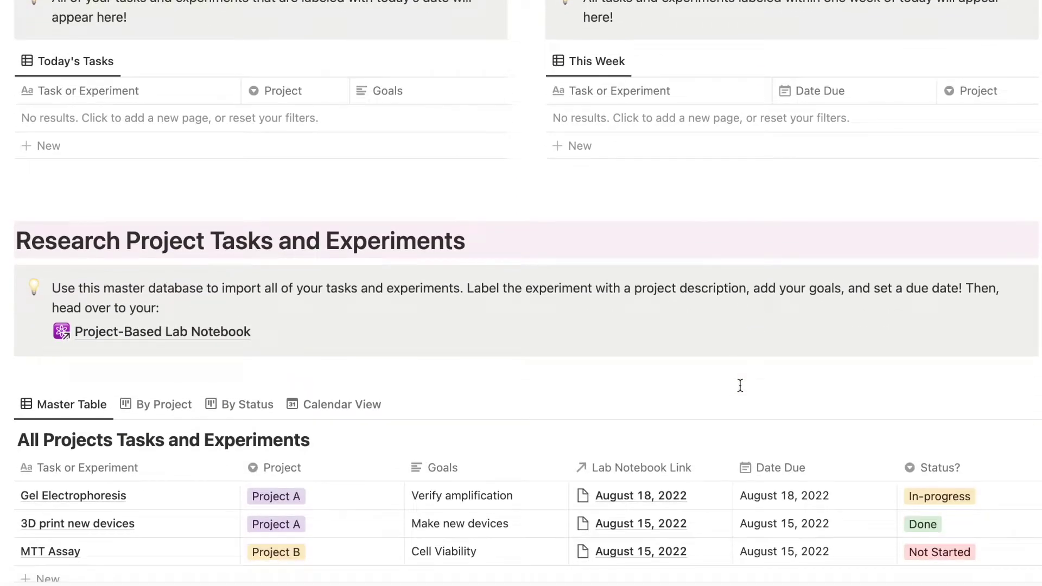
scroll(741, 385, "down", 2)
scroll(314, 430, "up", 4)
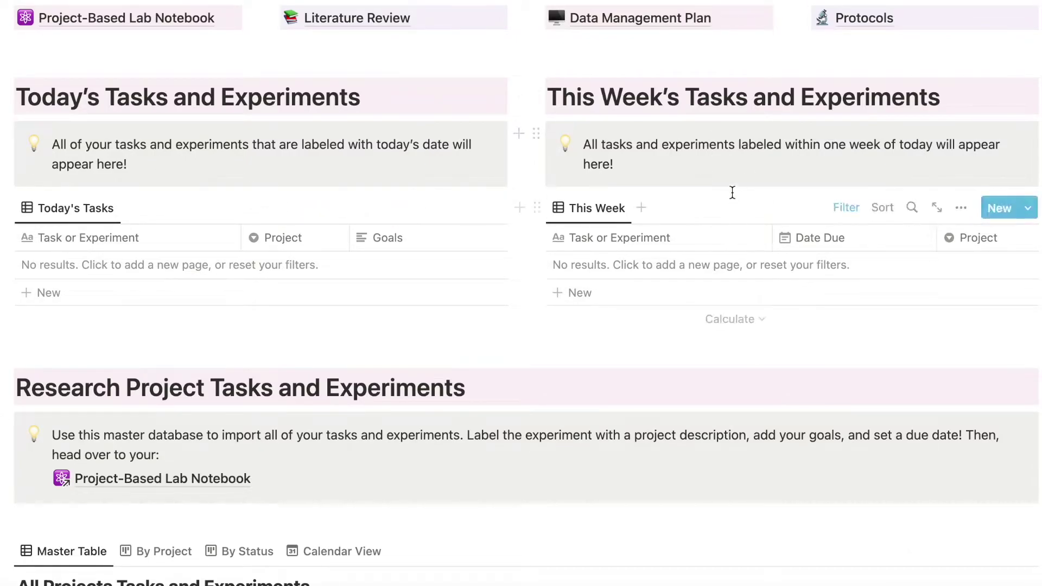
scroll(731, 190, "down", 4)
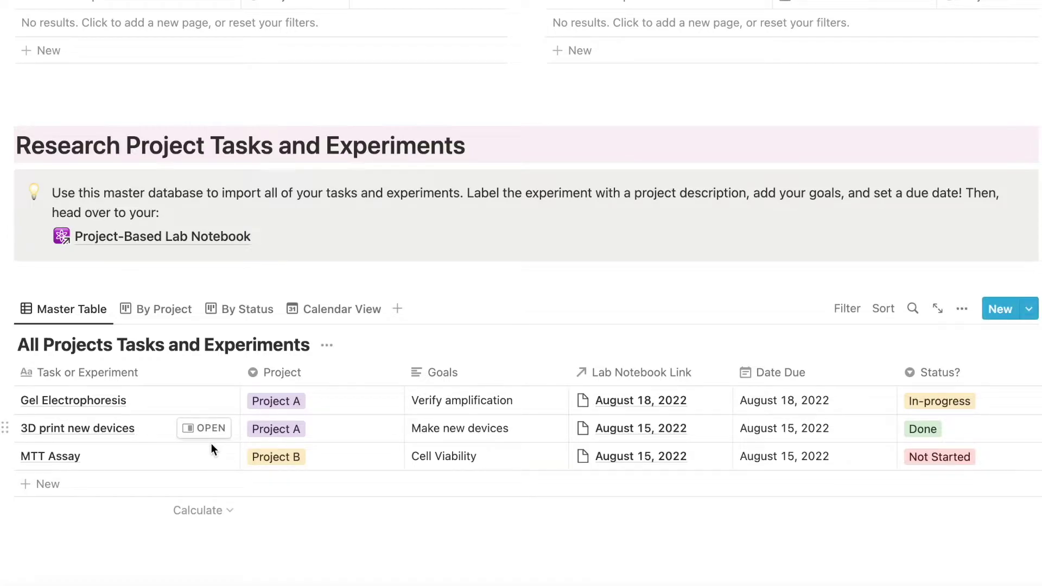
scroll(211, 444, "up", 5)
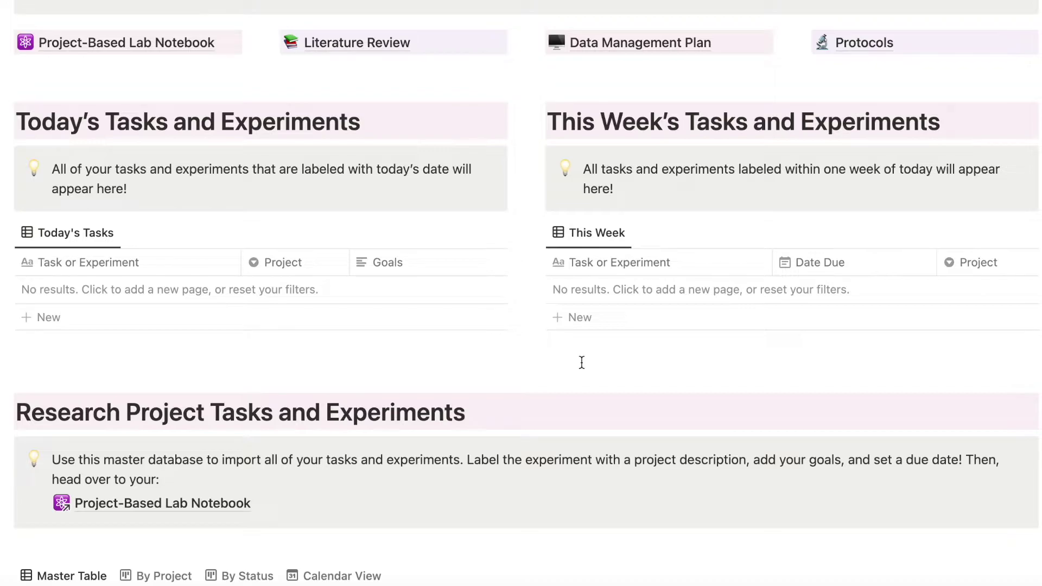
scroll(582, 362, "down", 1)
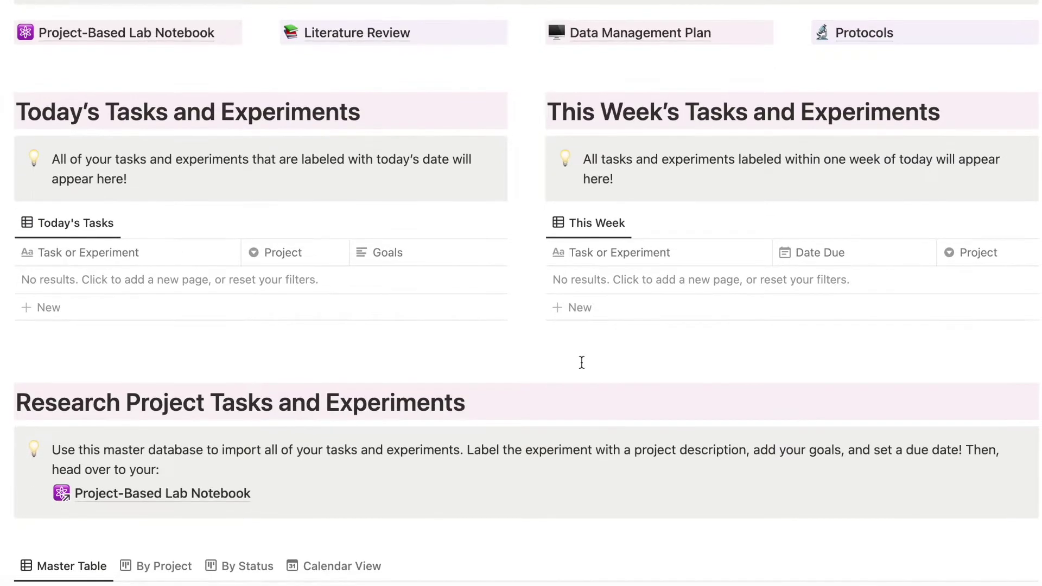
Step: Add a "3D printing" task to the All Projects Tasks and Experiments master table and assign it to Project B
scroll(581, 363, "down", 4)
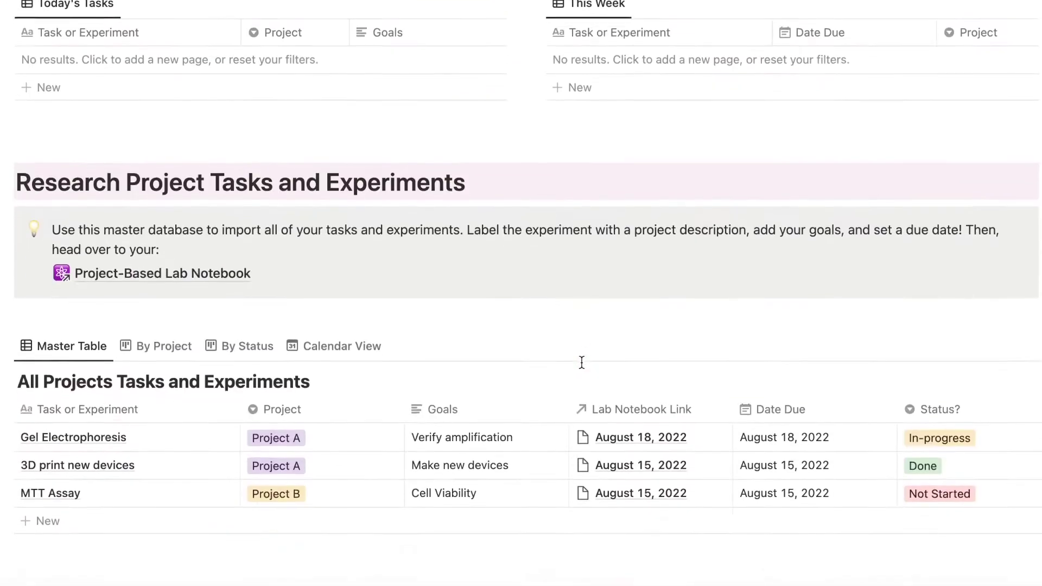
left_click(48, 522)
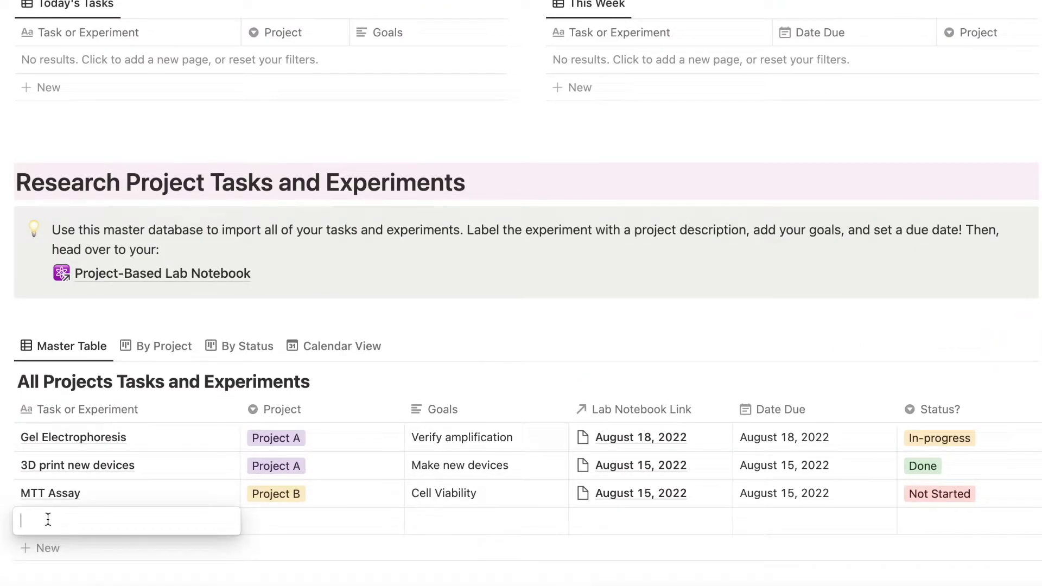
type("3D printing")
key("Return")
left_click(262, 516)
left_click(299, 490)
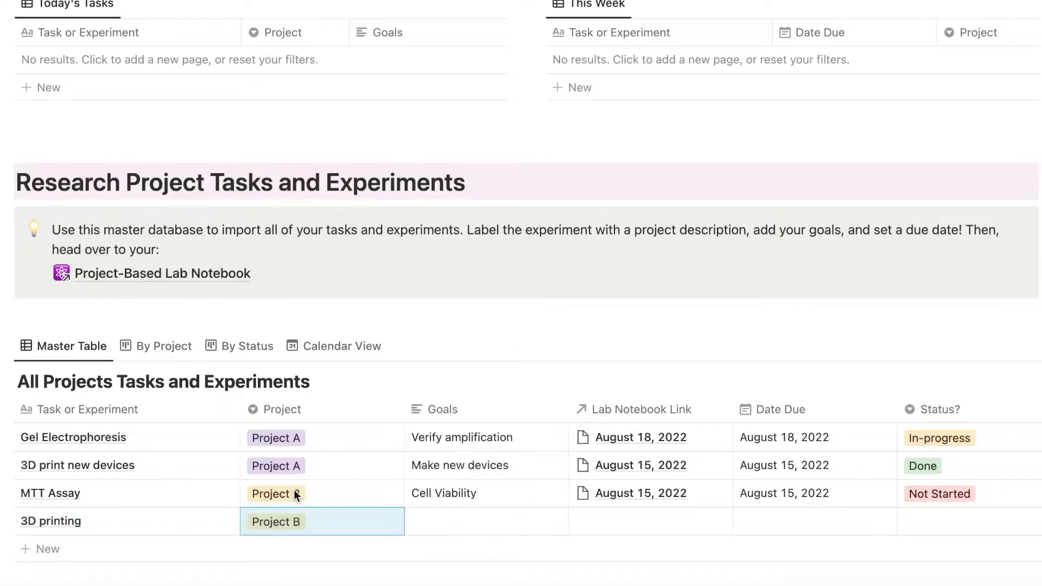
Step: Set the 3D printing task's goal to "Print new devices" and its due date to August 20, 2022
left_click(440, 524)
type("Print new devics")
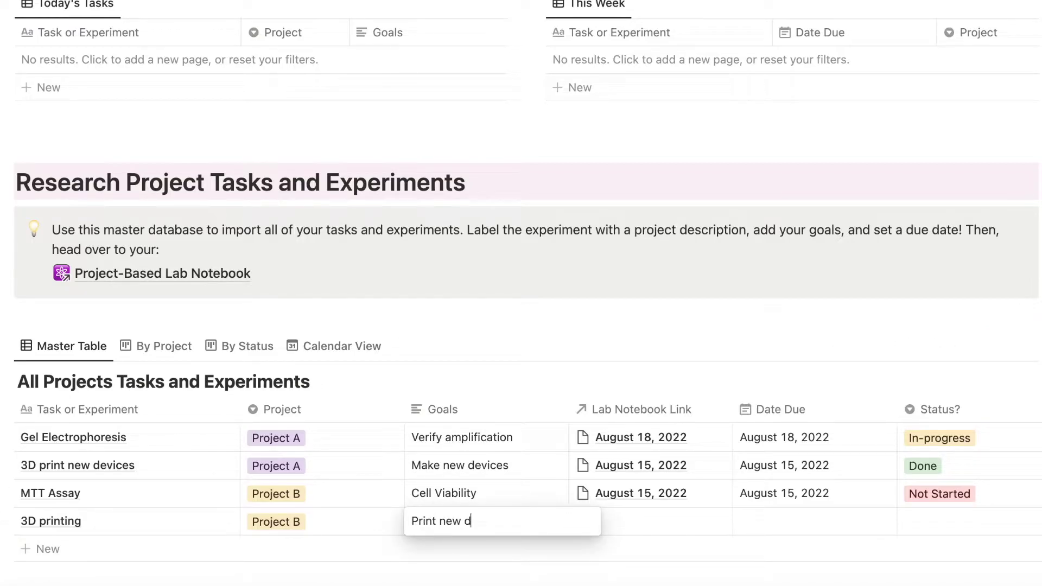
key("BackSpace")
type("es")
key("Escape")
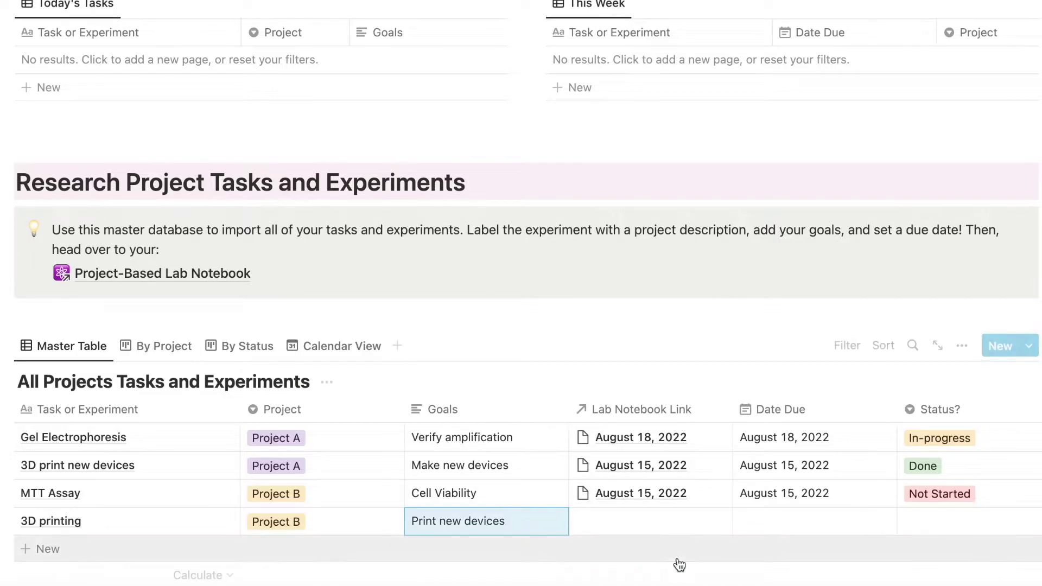
left_click(765, 524)
left_click(922, 249)
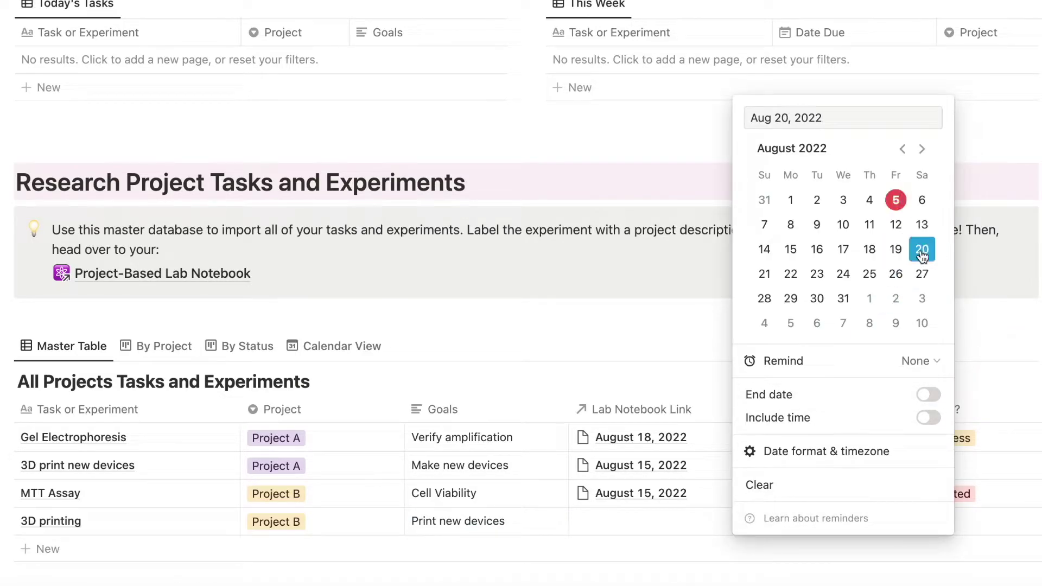
key("Escape")
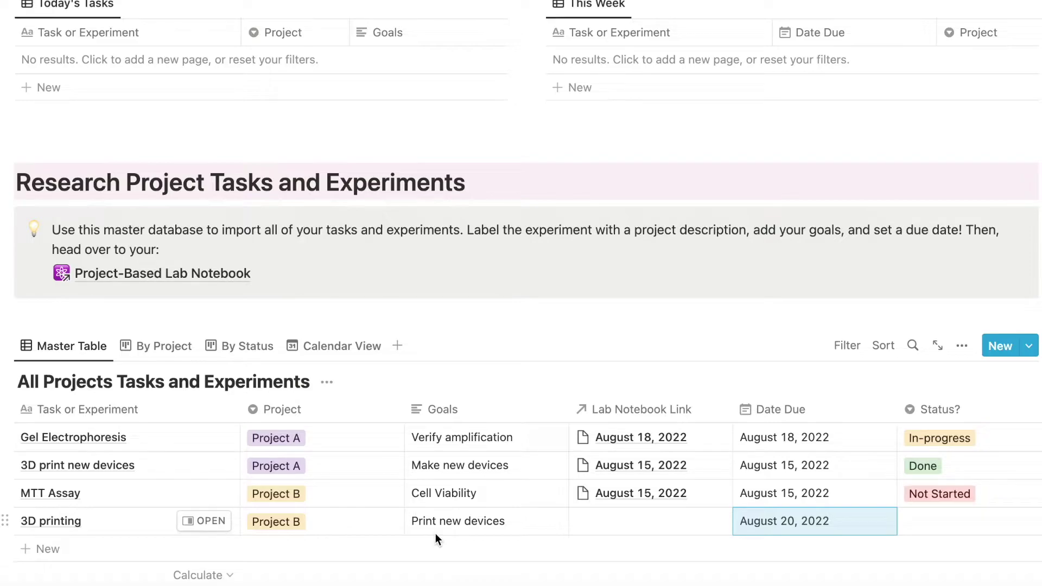
Step: Open the Project-Based Lab Notebook and add an entry dated "August 20, 2022" to the Lab Notebook Archive
scroll(435, 533, "up", 5)
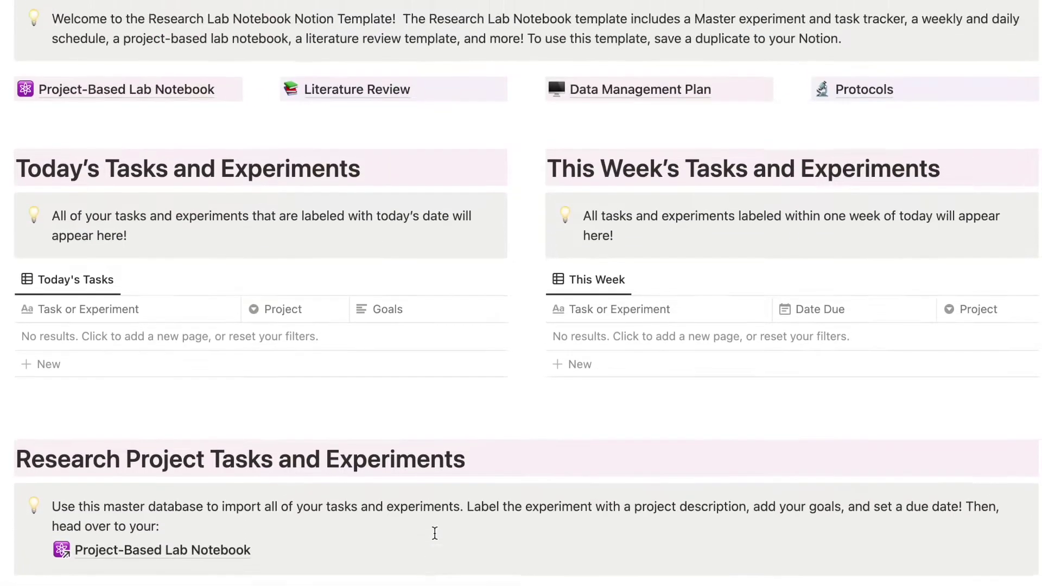
left_click(162, 99)
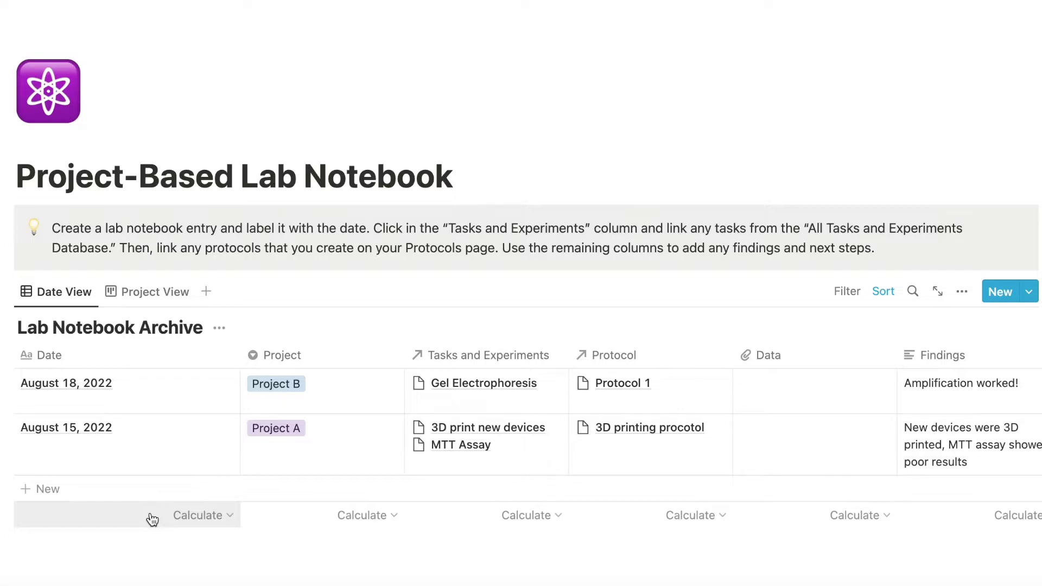
left_click(121, 490)
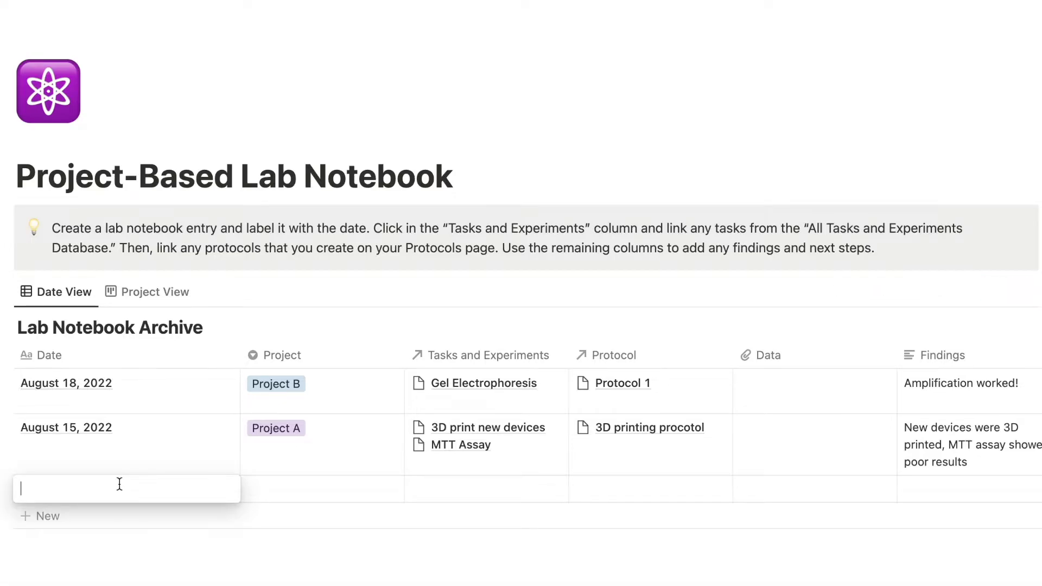
type("August 20, 2022")
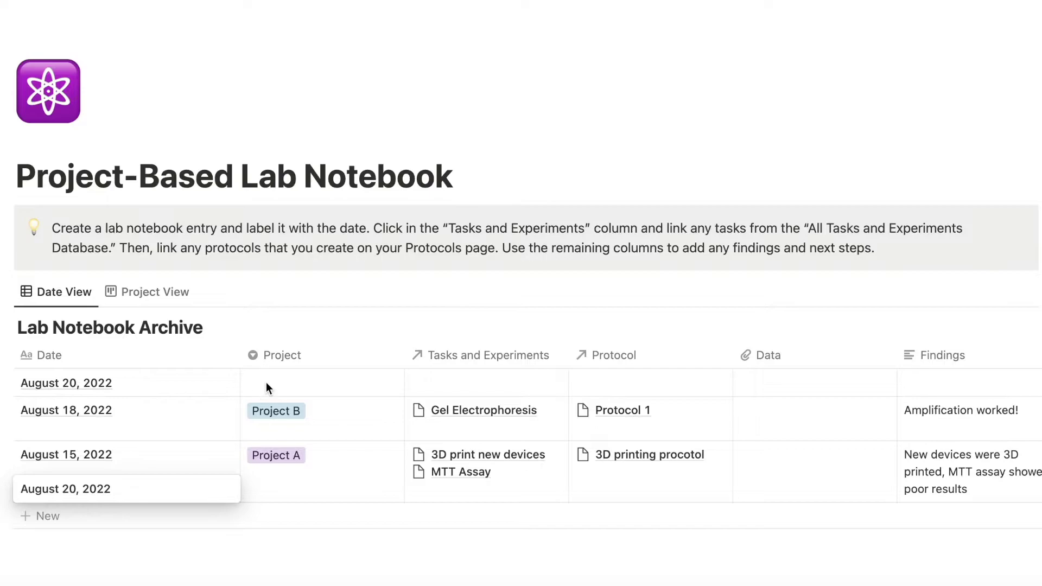
Step: Assign the August 20, 2022 lab notebook entry to Project B
left_click(266, 382)
left_click(277, 384)
left_click(300, 458)
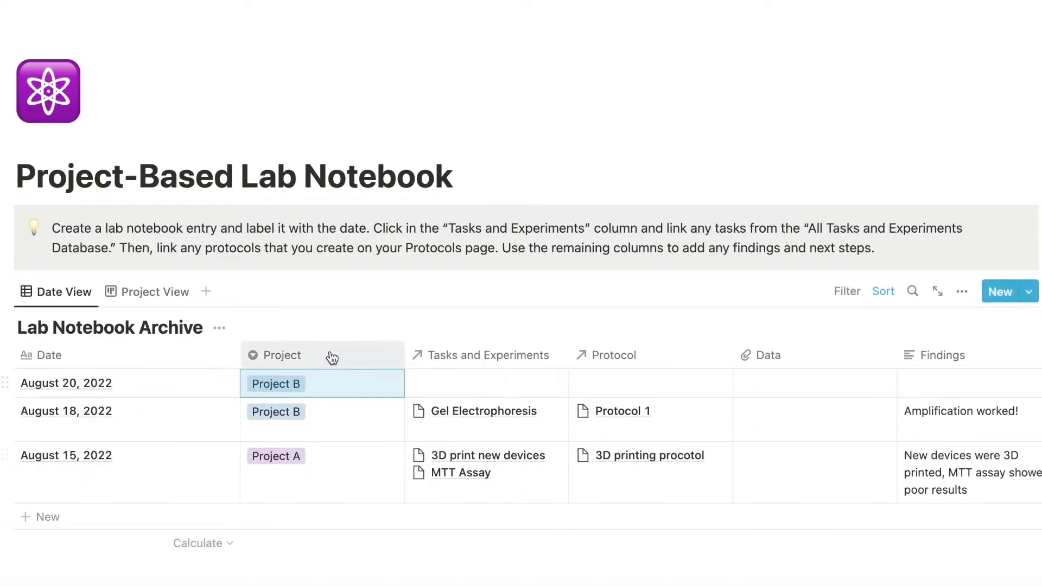
Step: Link the "3D printing" task to the August 20, 2022 entry in the Lab Notebook Archive
left_click(335, 317)
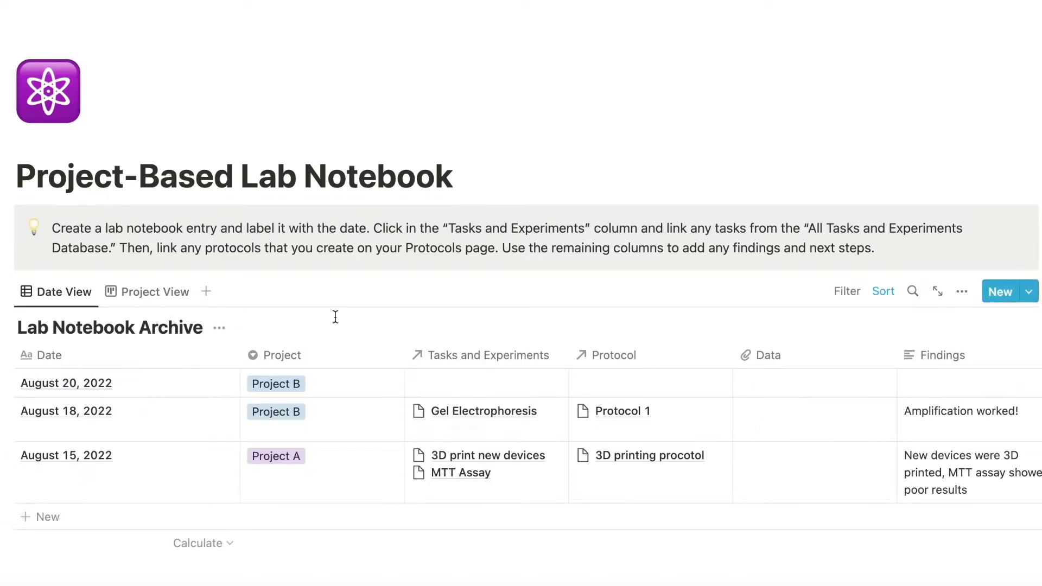
left_click(441, 378)
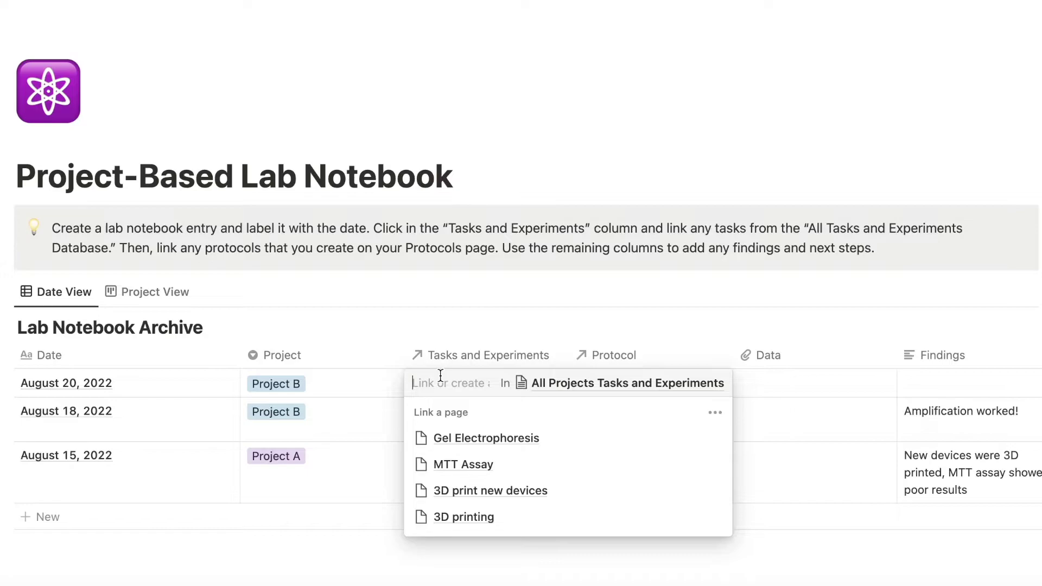
left_click(487, 521)
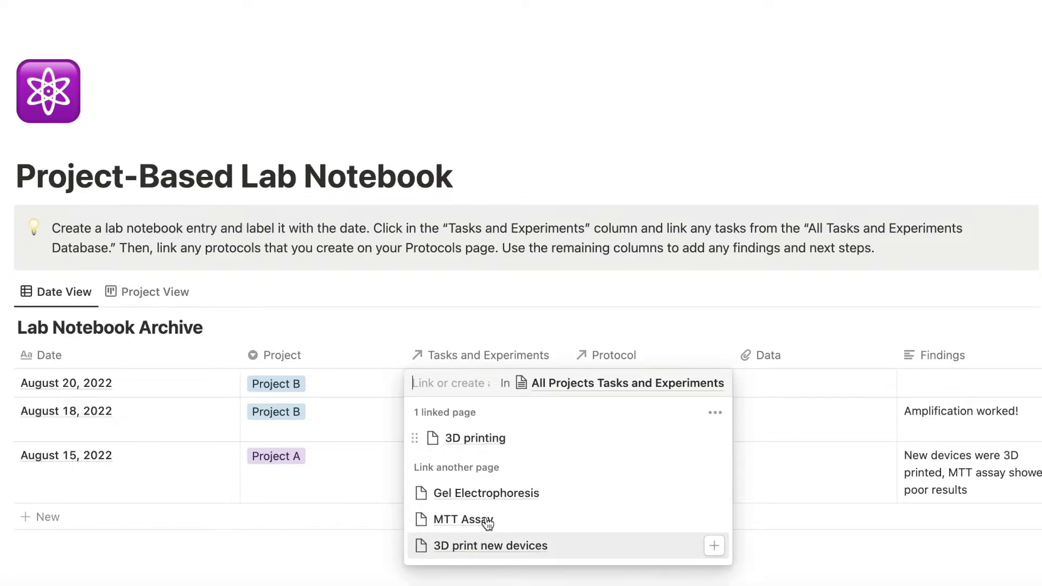
left_click(489, 319)
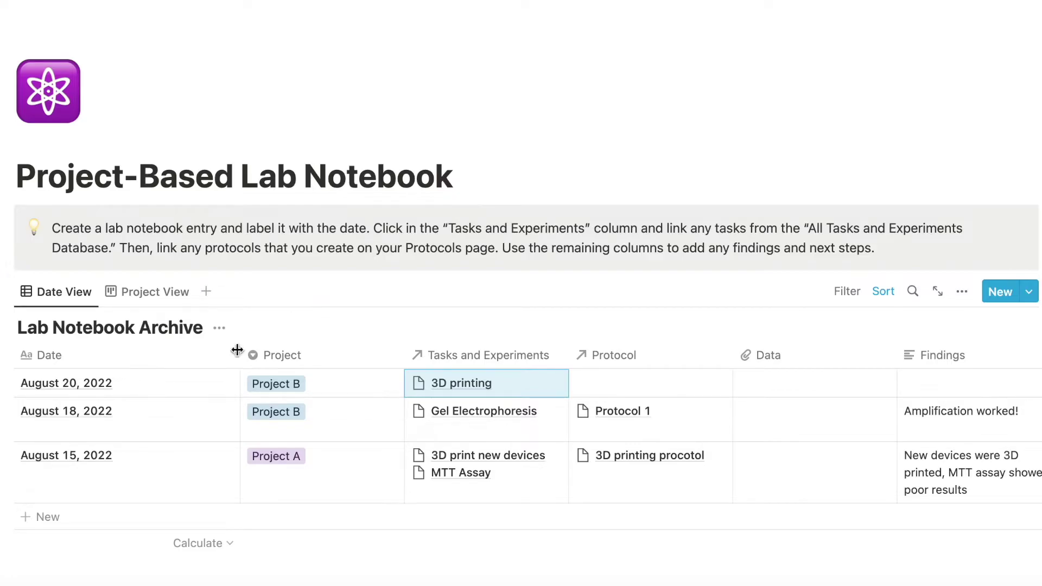
Step: Link the "3D printing procotol" page as the protocol of the August 20, 2022 lab notebook entry
mouse_move(210, 383)
left_click(209, 383)
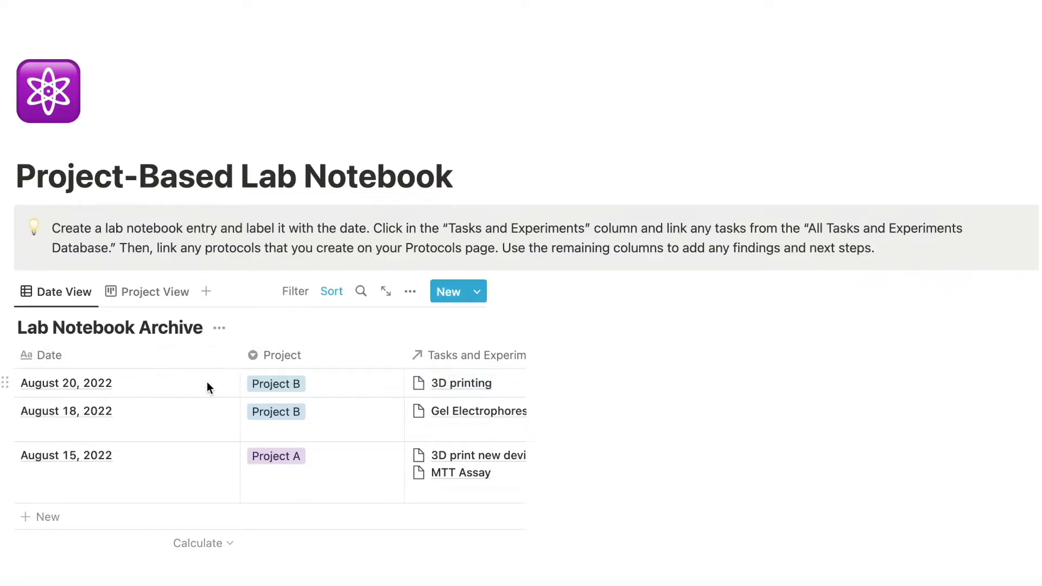
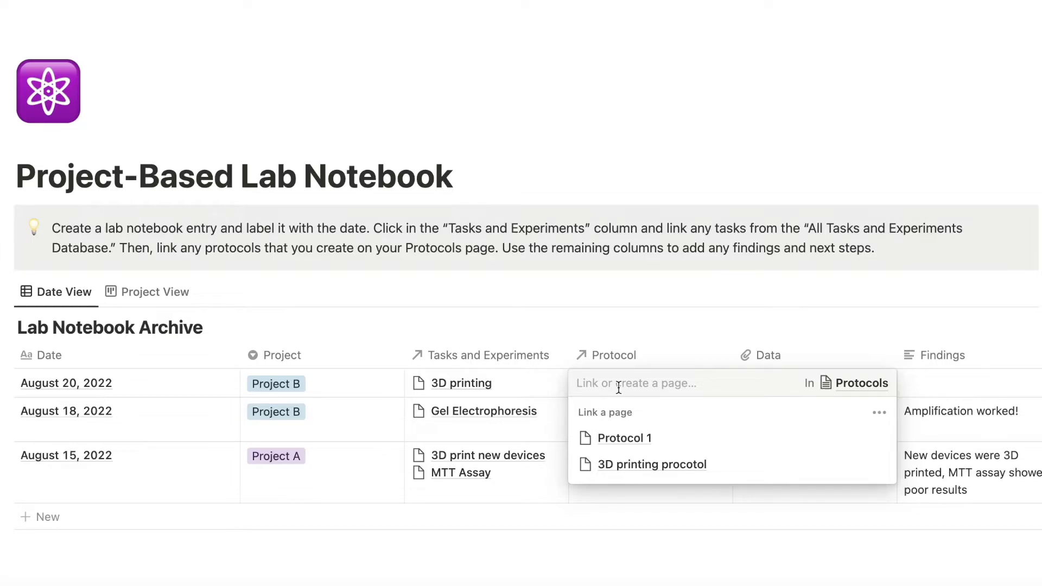
left_click(639, 471)
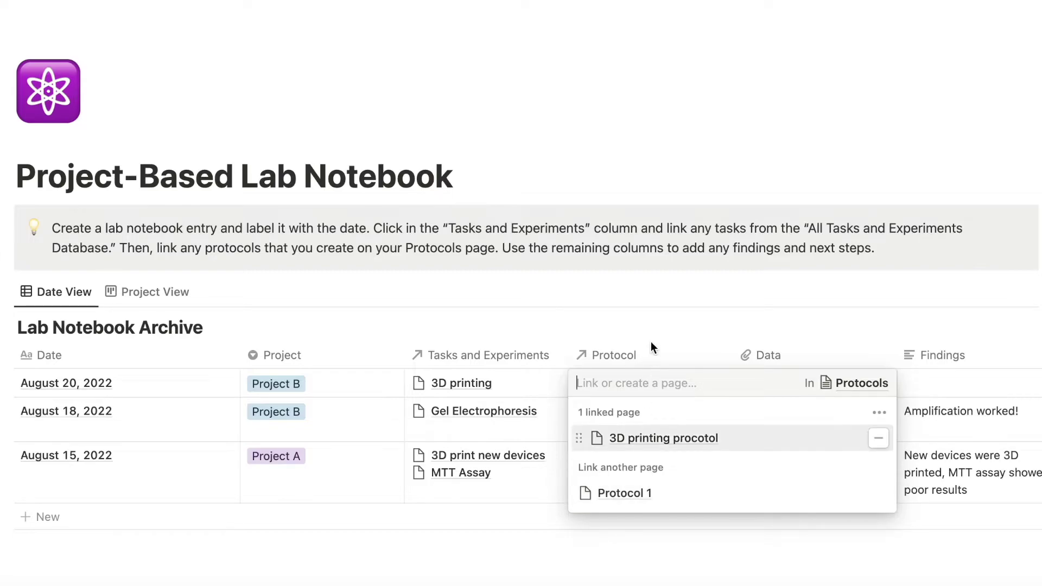
left_click(642, 317)
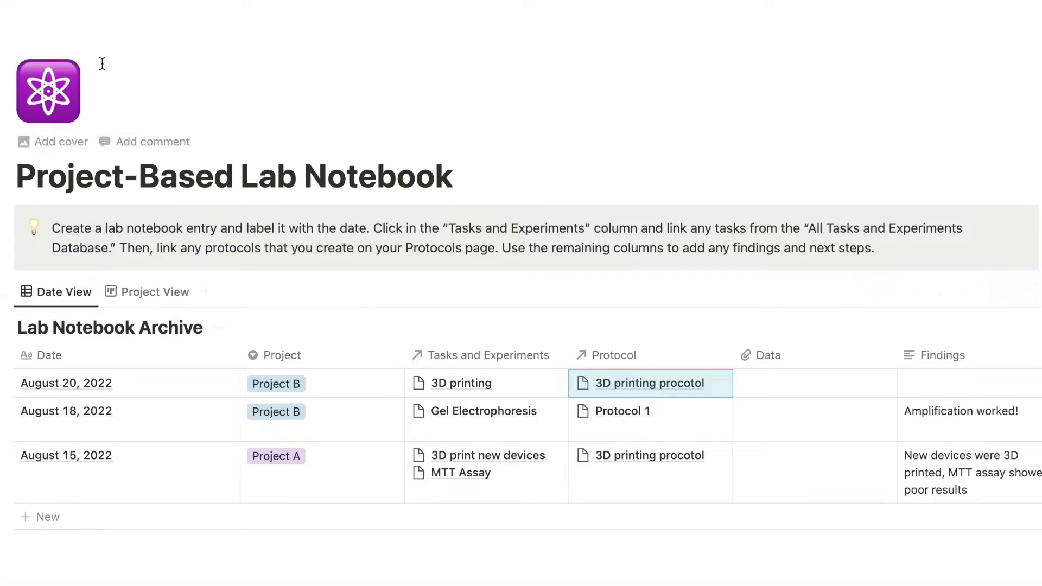
Step: Return to the Research Lab Notebook page and check the 3D printing task's lab notebook link in the master table
key("super+bracketleft")
scroll(167, 480, "down", 5)
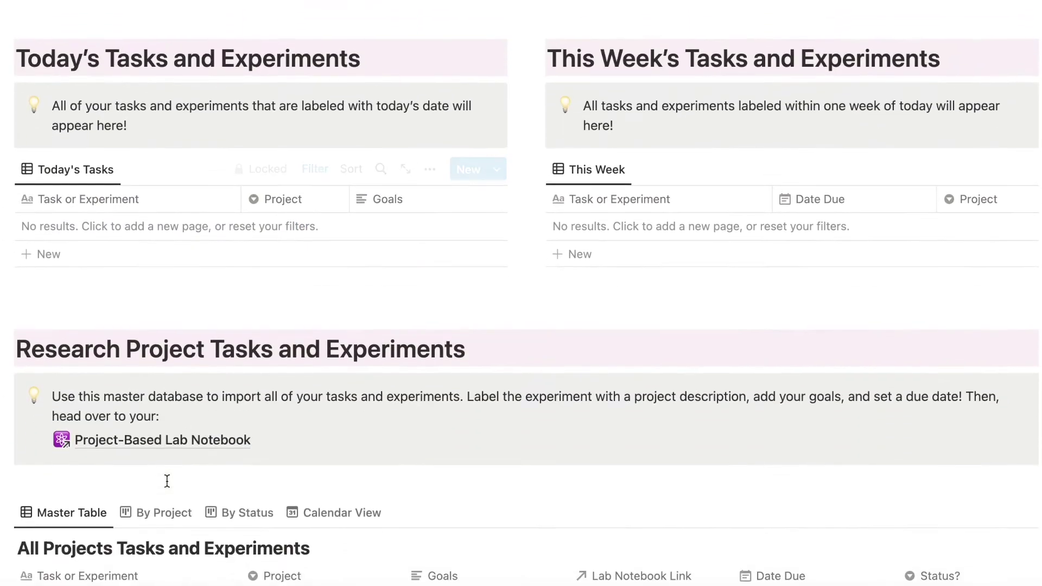
scroll(167, 480, "down", 5)
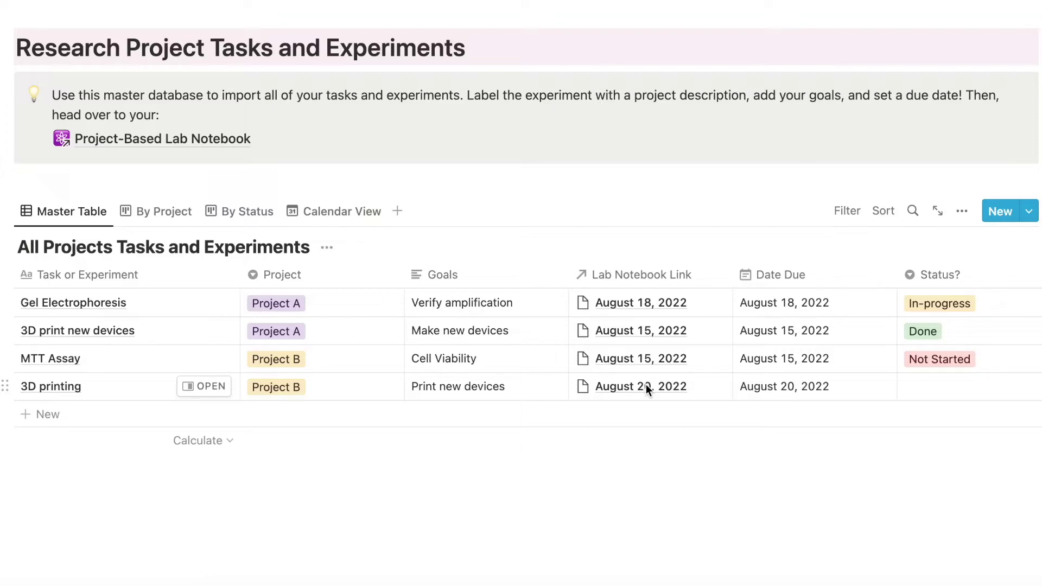
Step: Open the Protocols page and examine the August 15, 2022 lab notebook entry linked to the 3D printing protocol
scroll(646, 384, "up", 10)
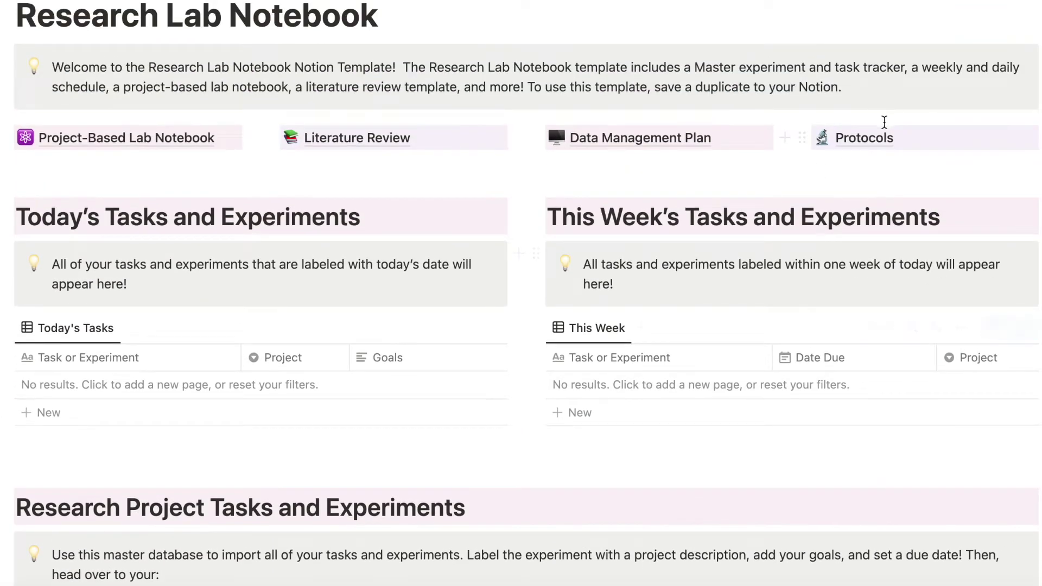
left_click(875, 134)
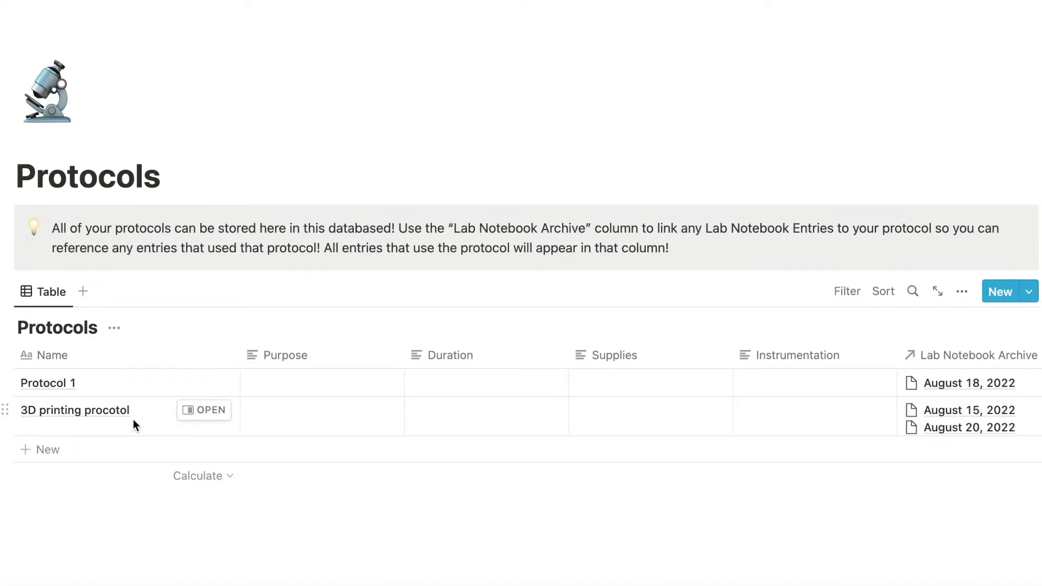
left_click(984, 423)
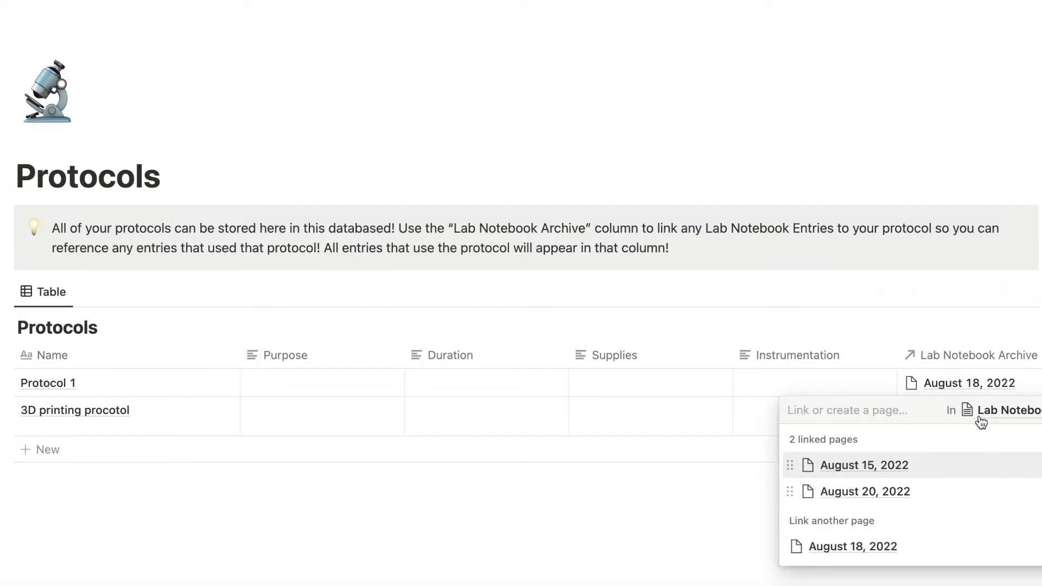
left_click(856, 466)
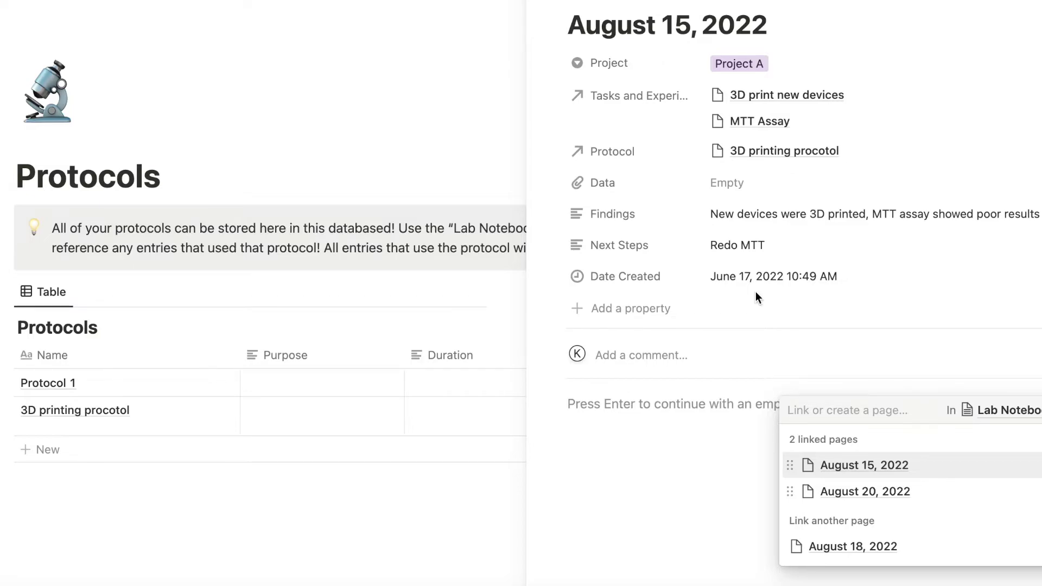
key("Escape")
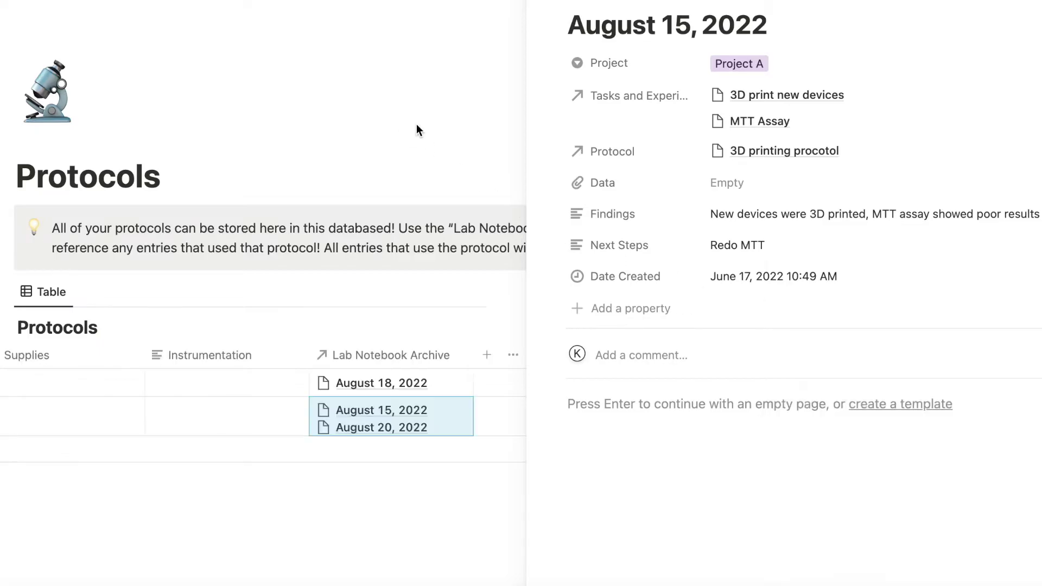
key("Escape")
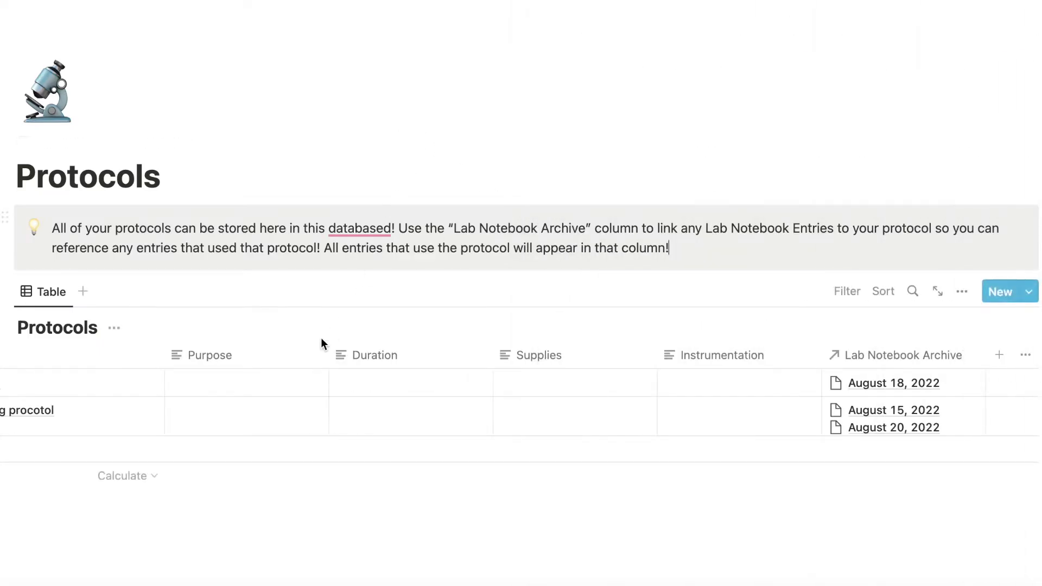
scroll(314, 402, "left", 3)
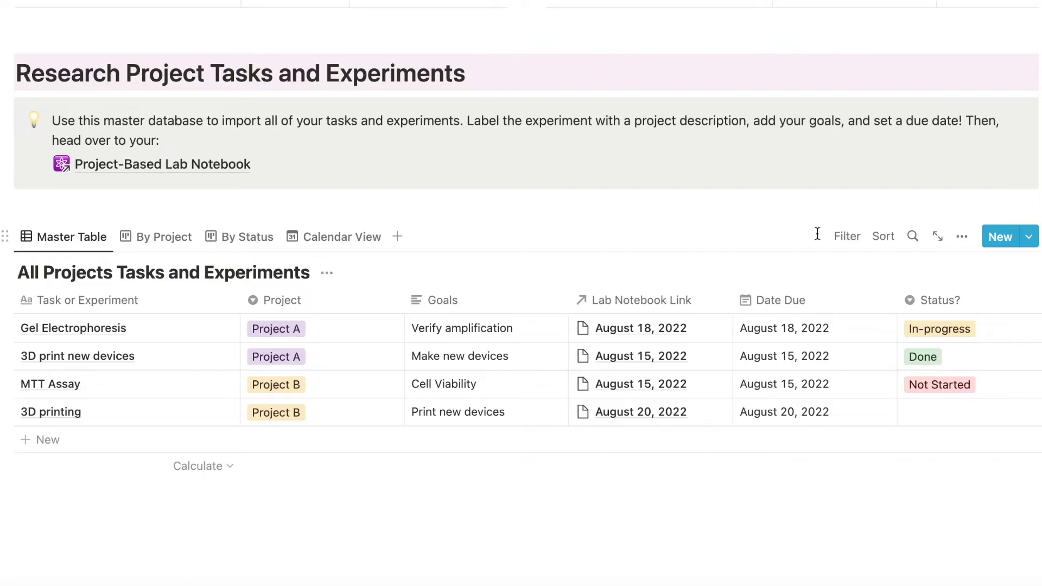
Step: Look through the filter and sort options available for the All Projects Tasks and Experiments master table
left_click(849, 236)
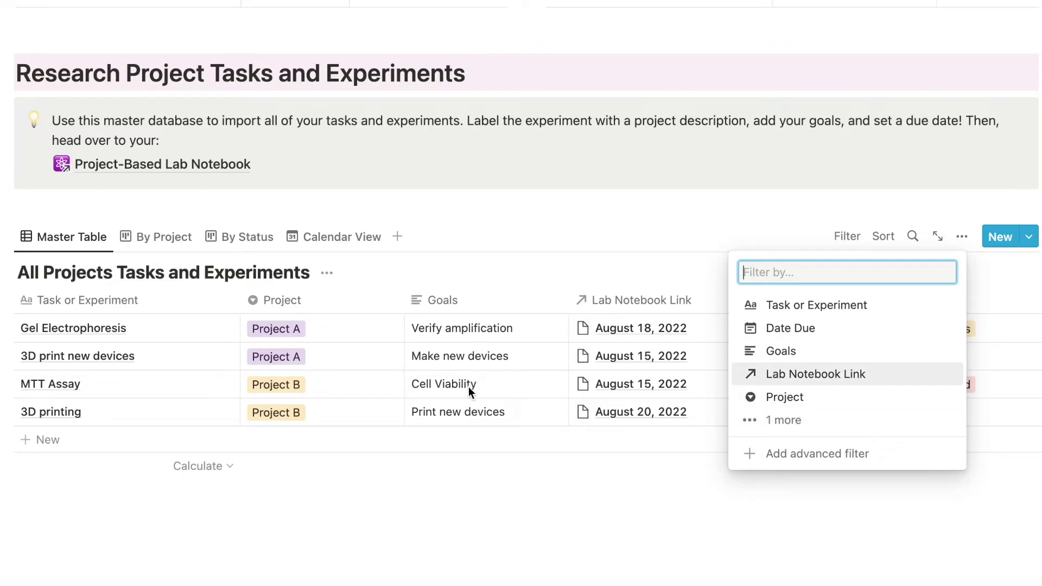
left_click(642, 239)
left_click(884, 243)
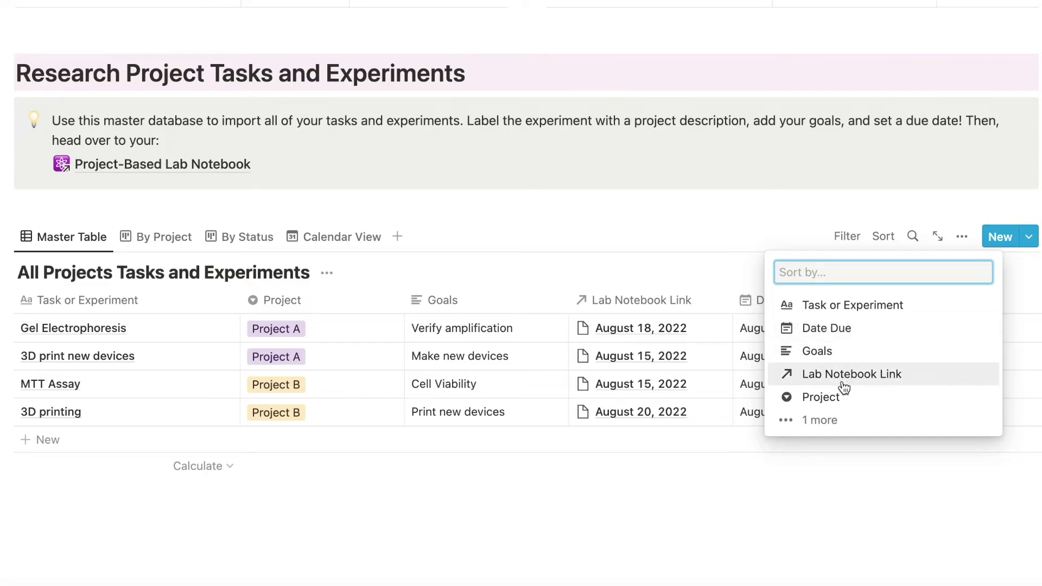
left_click(730, 235)
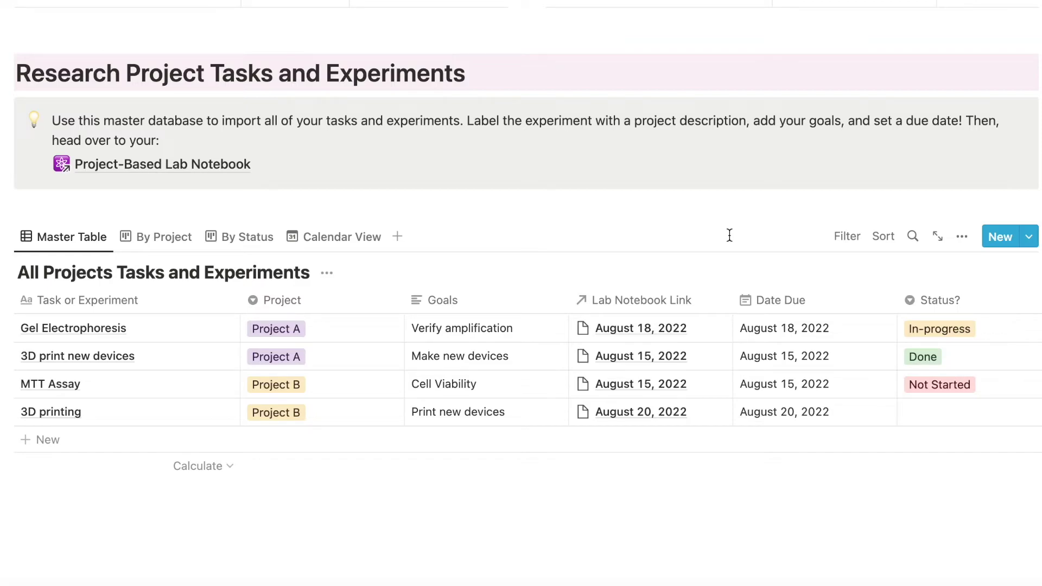
Step: Add a new table view to the All Projects Tasks and Experiments database, keeping the default layout
left_click(397, 239)
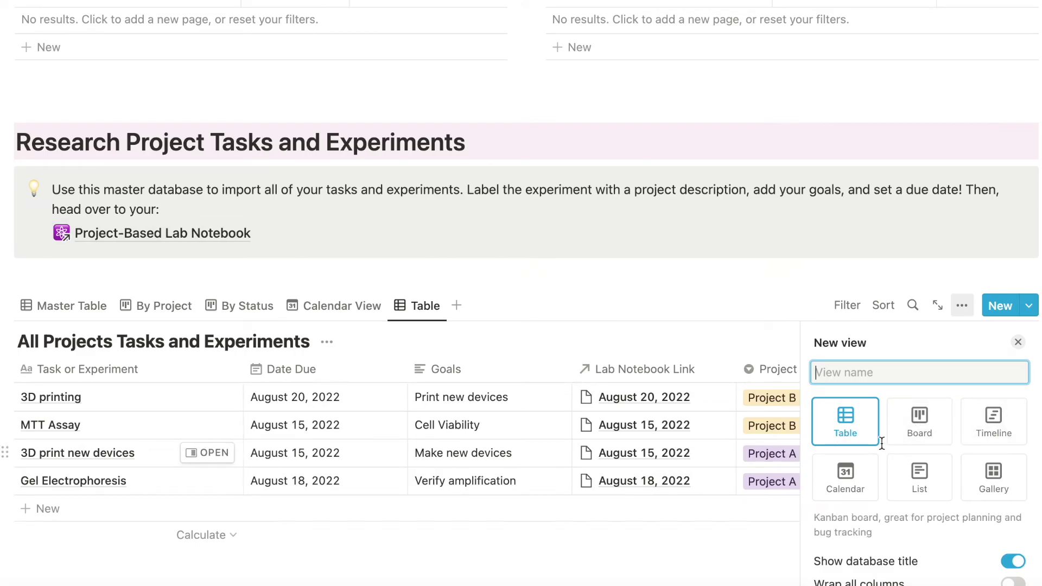
left_click(1018, 342)
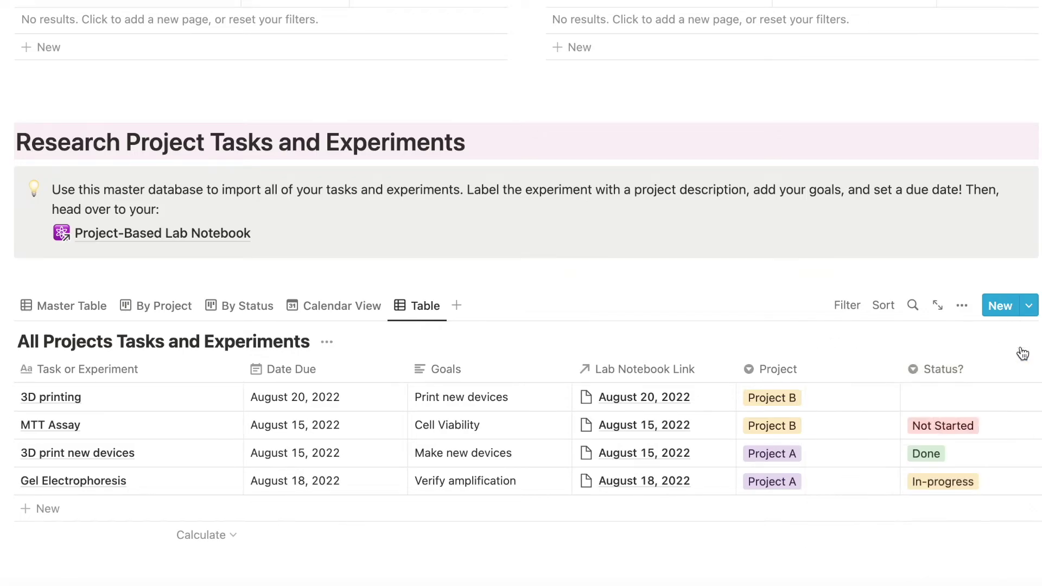
Step: View the tasks and experiments grouped by status, and return to the Master Table view
left_click(204, 307)
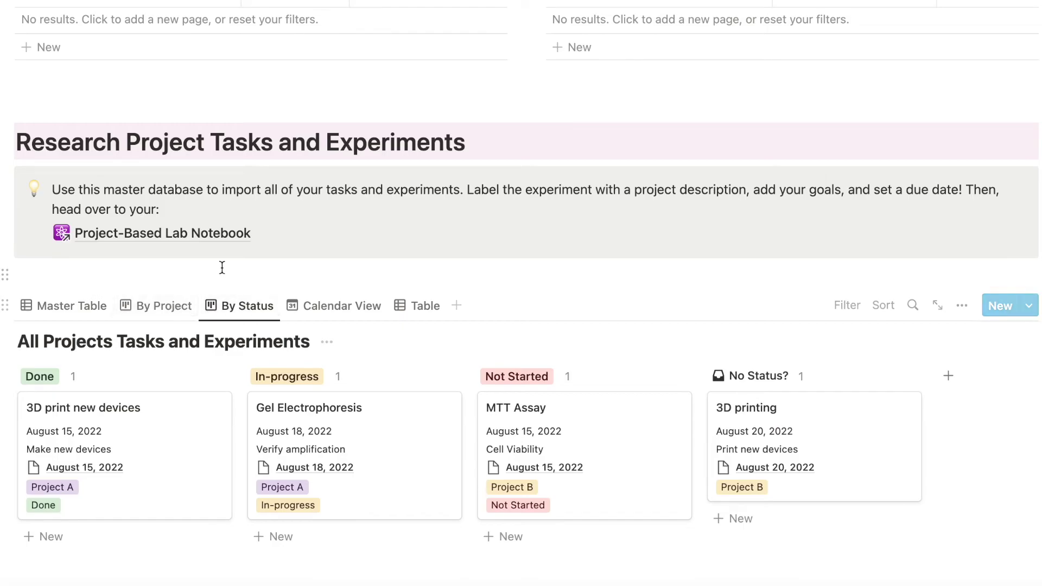
left_click(70, 308)
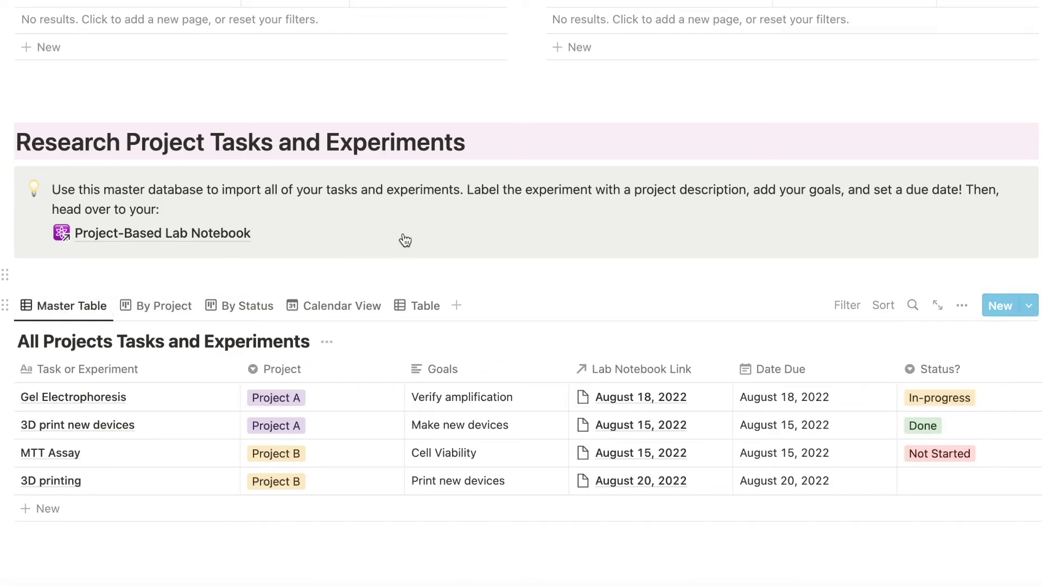
scroll(205, 329, "up", 10)
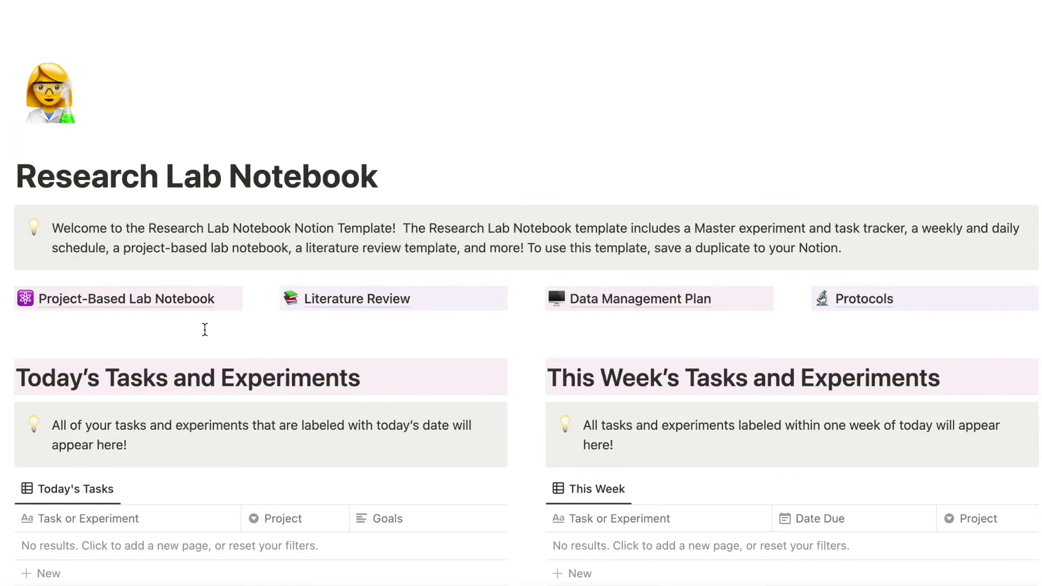